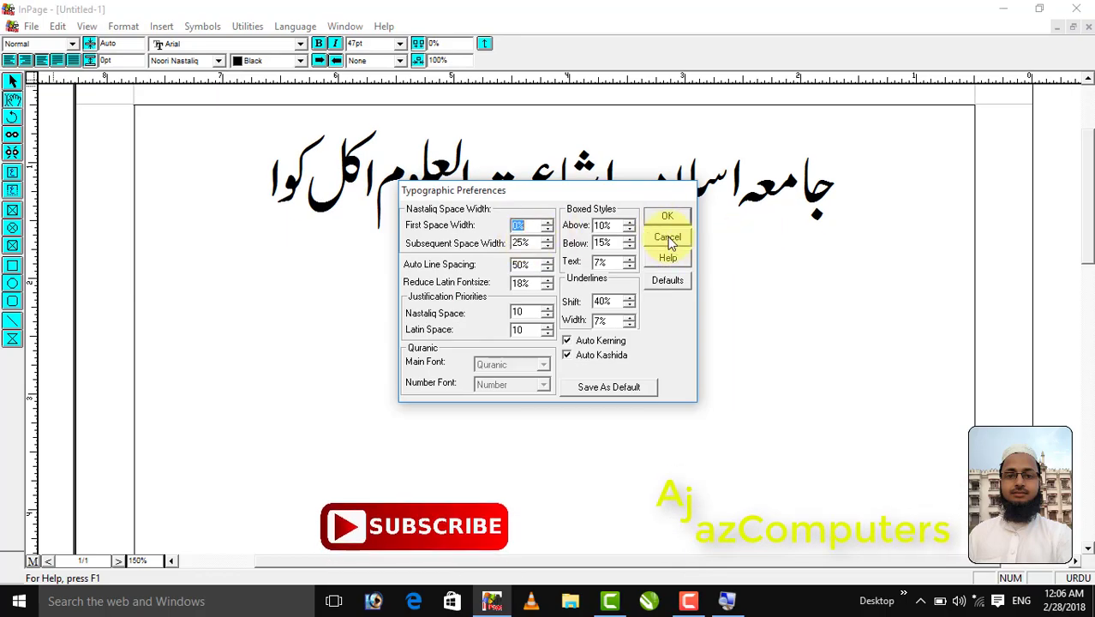
Cancel the Typographic Preferences dialog, leaving the Urdu Nastaliq heading unchanged
click(668, 238)
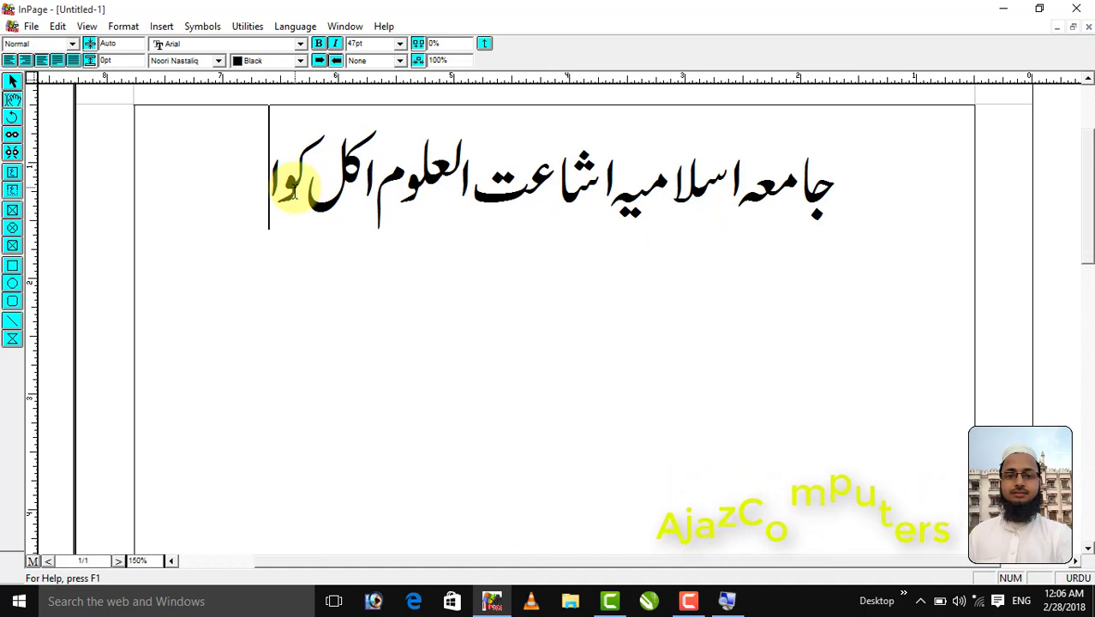
Set the Nastaliq First Space Width to 10% in Typographic Preferences and apply it
key(super)
key(Escape)
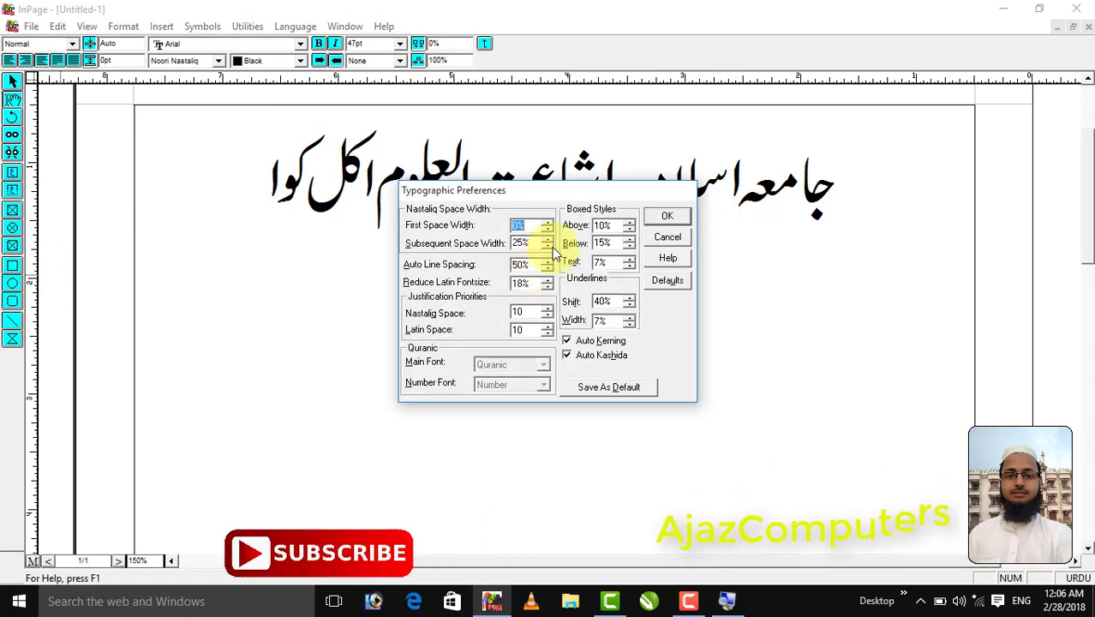
click(533, 228)
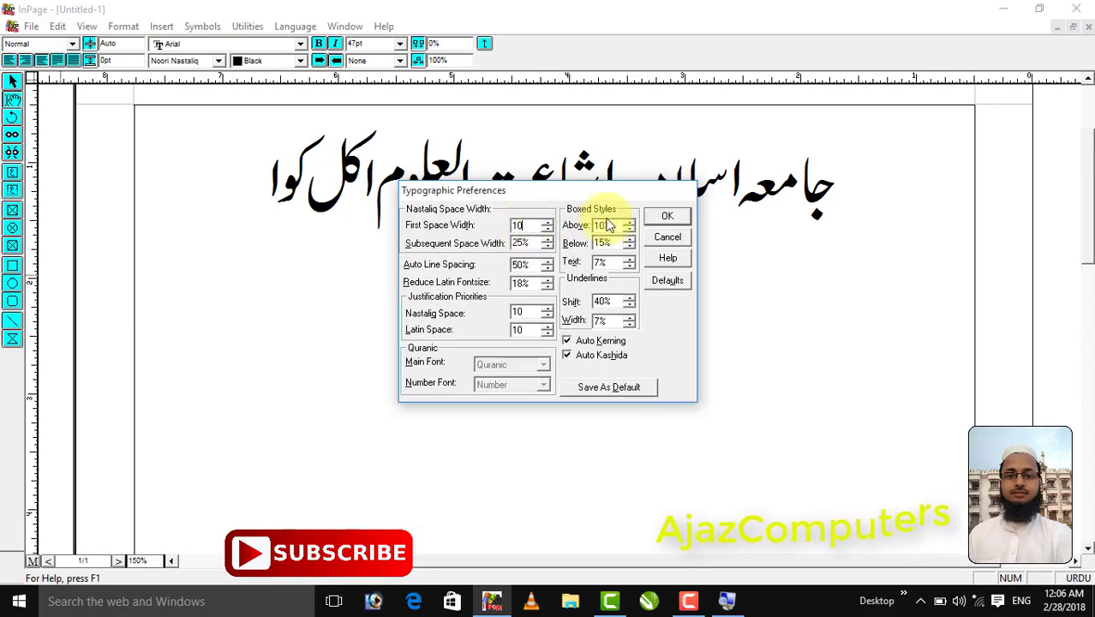
click(650, 217)
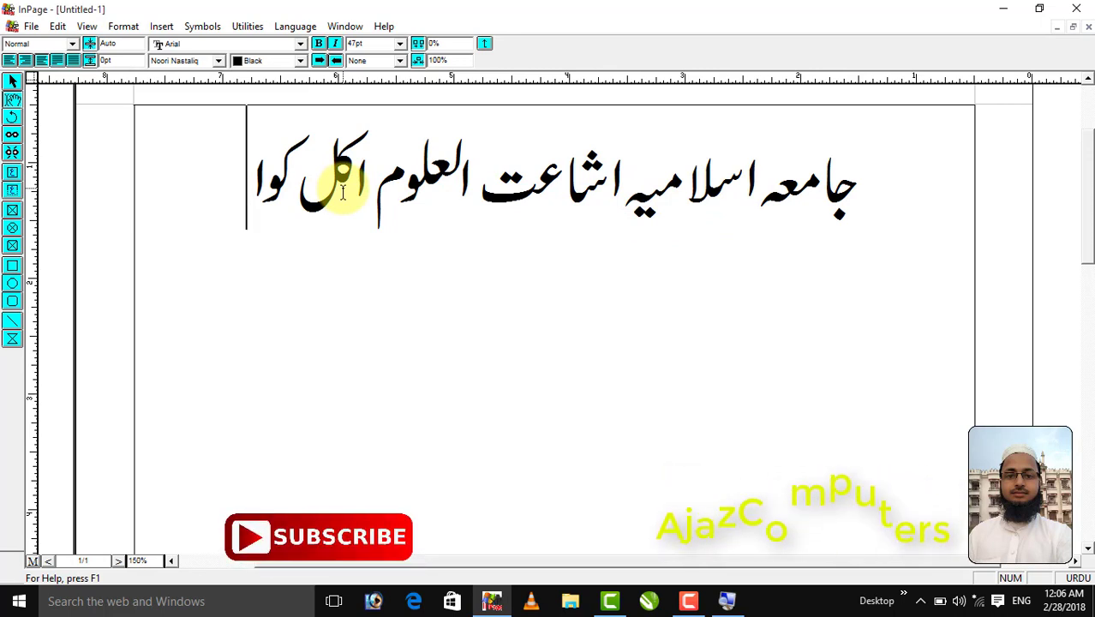
Raise the Nastaliq First Space Width to 25% and apply it to the heading
key(super)
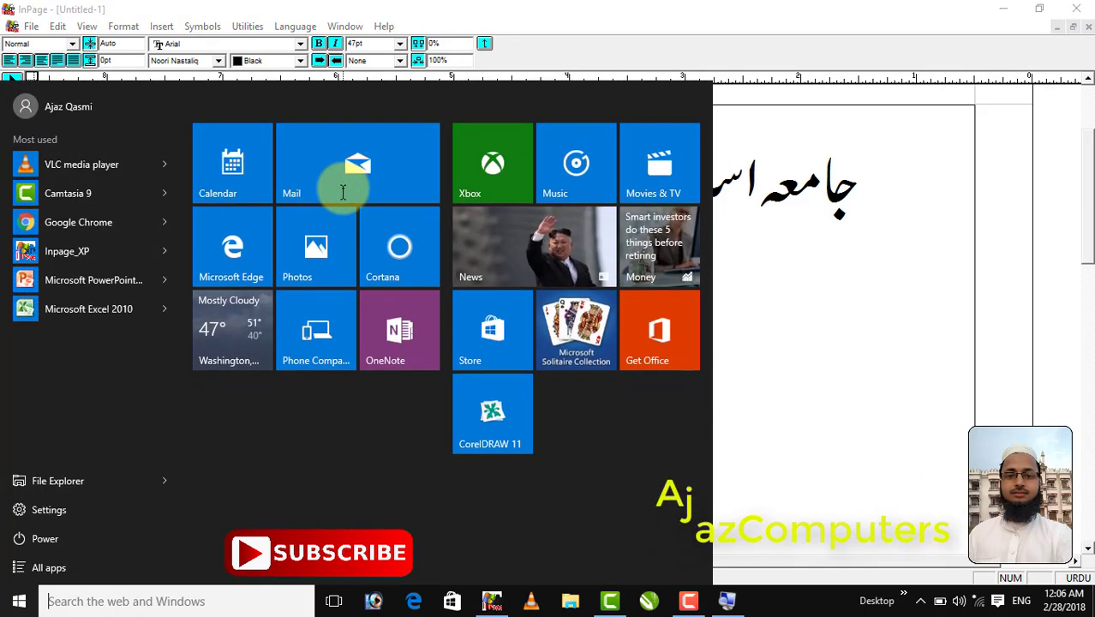
key(Escape)
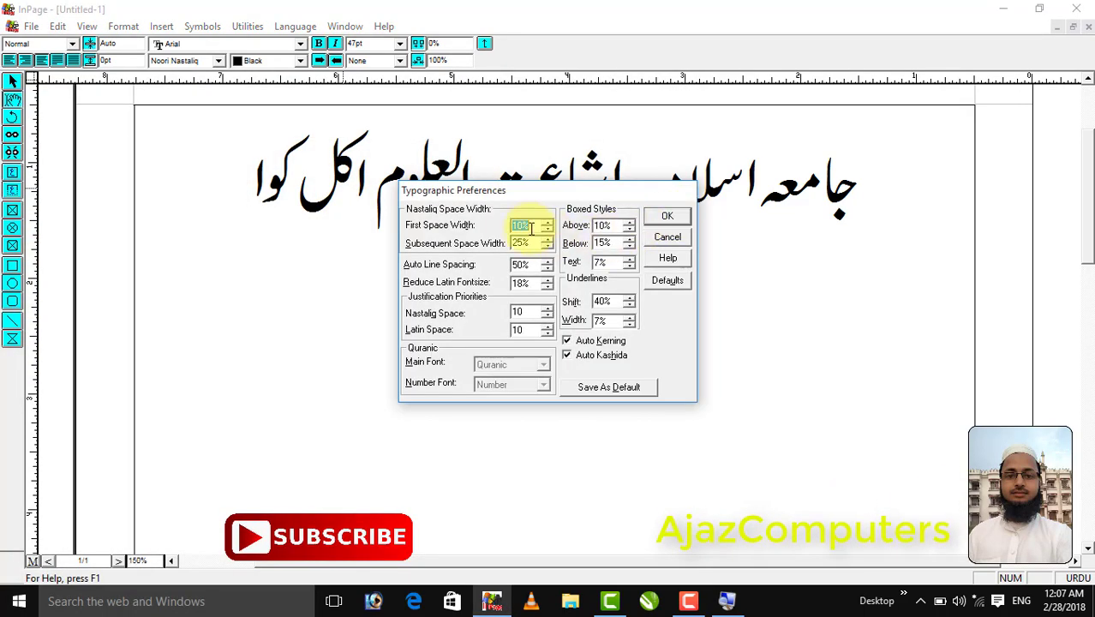
click(547, 221)
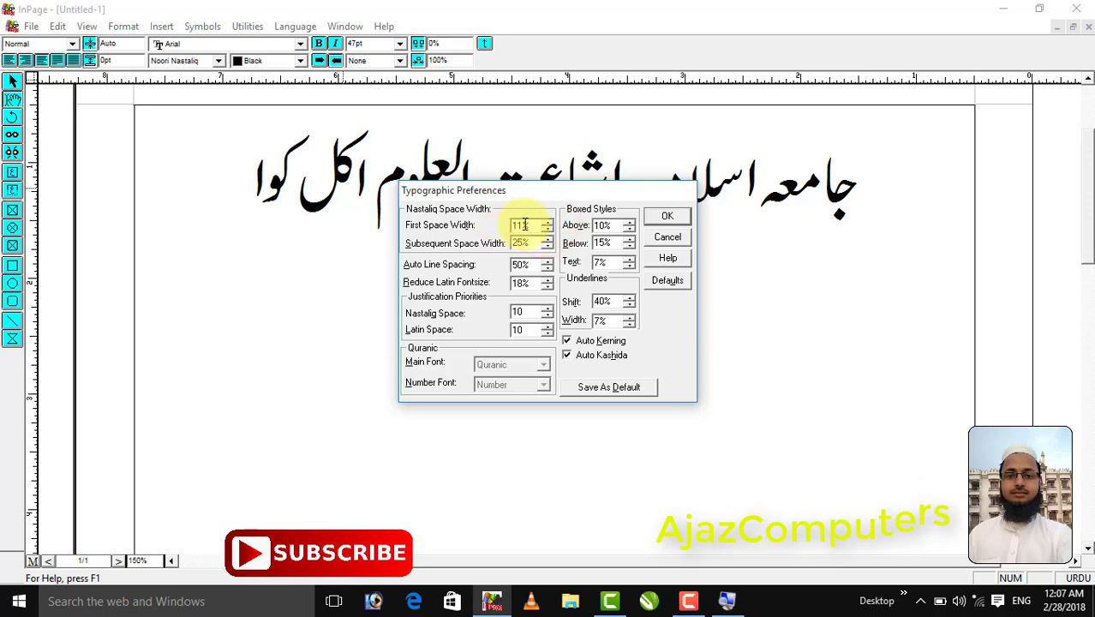
text(25)
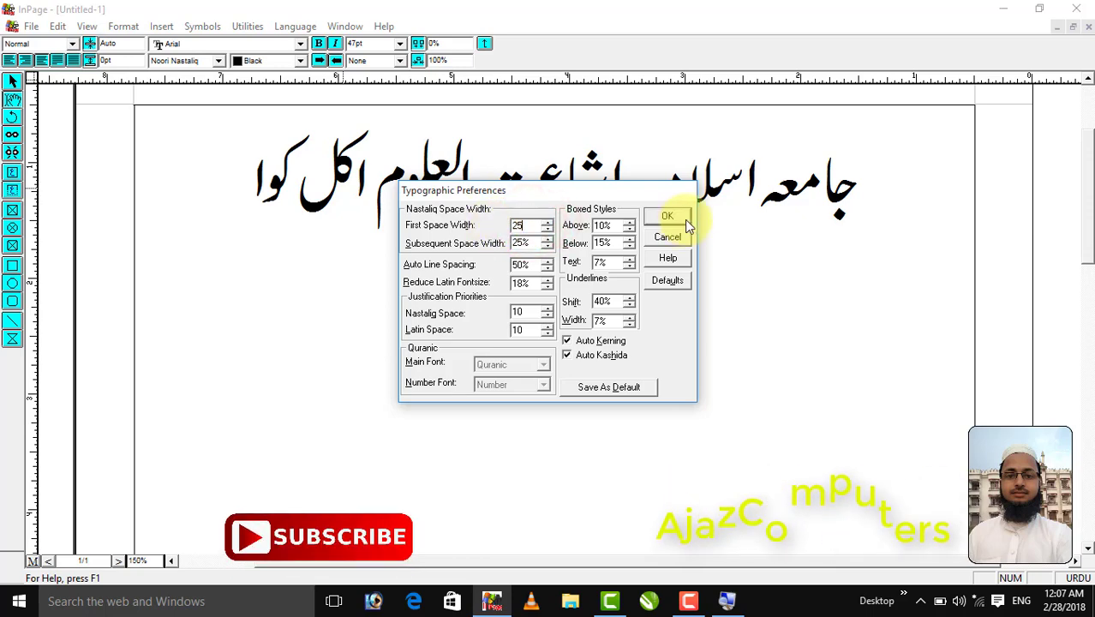
click(667, 218)
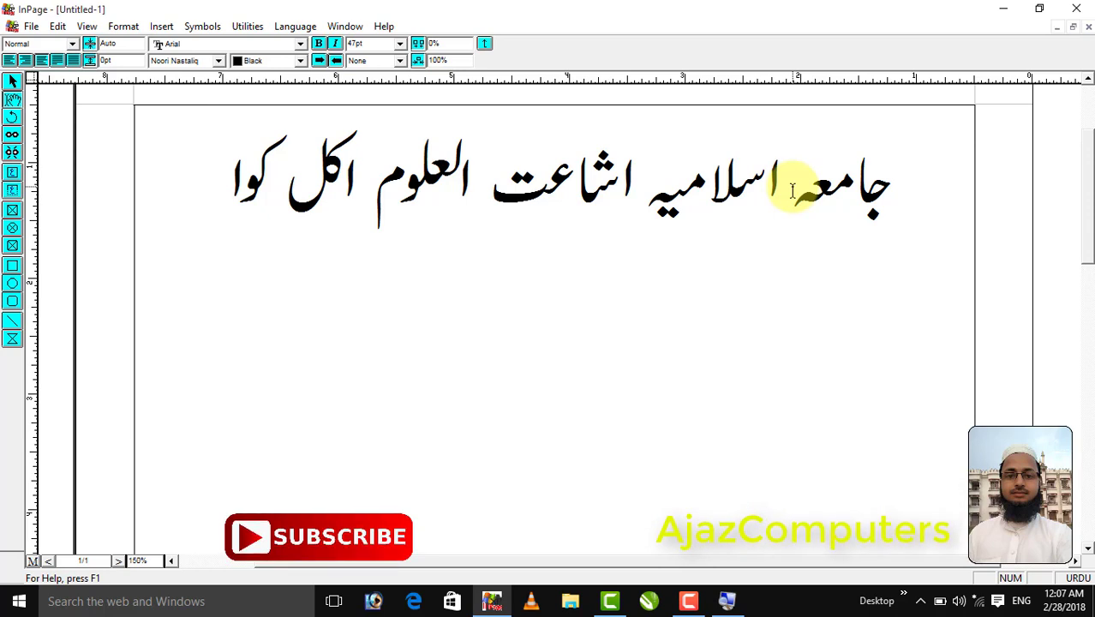
Change the Nastaliq First Space Width back to 0% and apply it to the heading
mouse_move(413, 284)
mouse_down()
mouse_move(509, 306)
mouse_move(744, 321)
mouse_up()
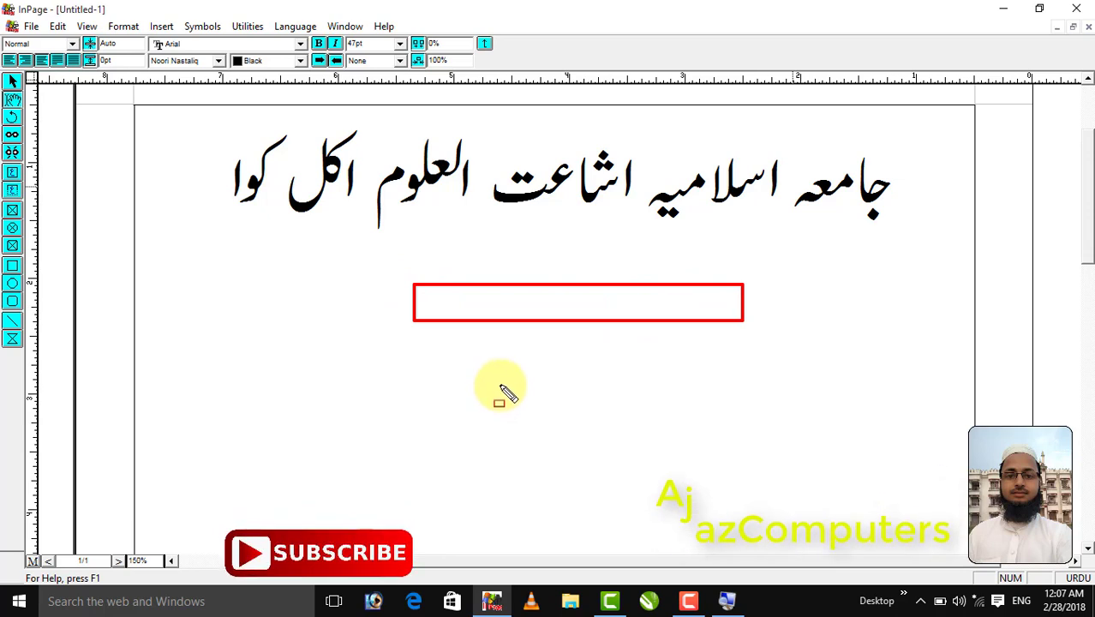
key(Escape)
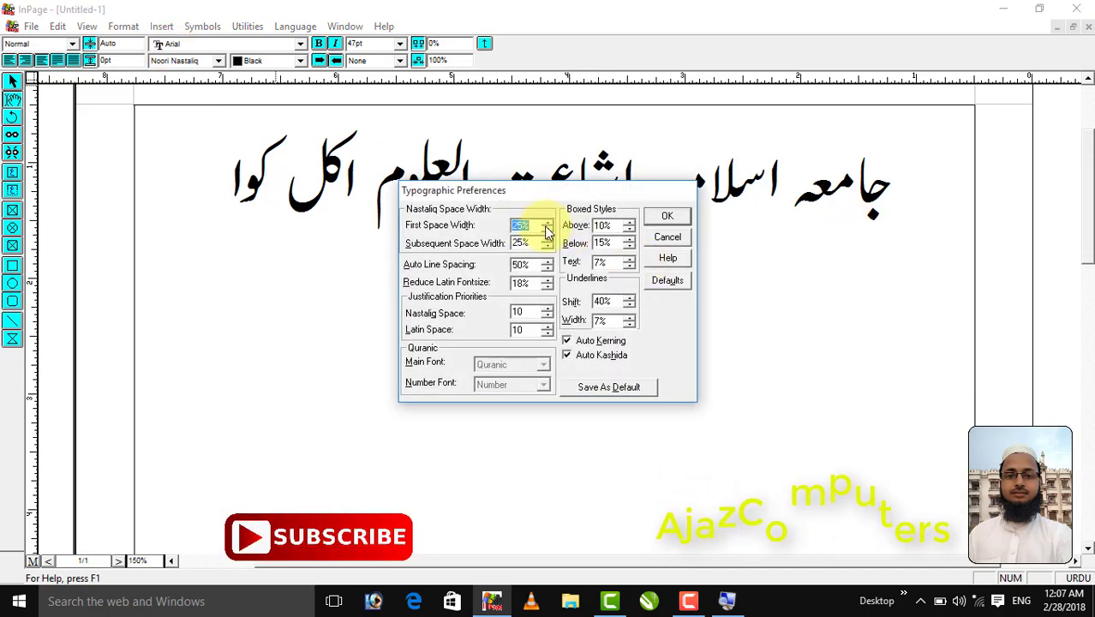
text(0)
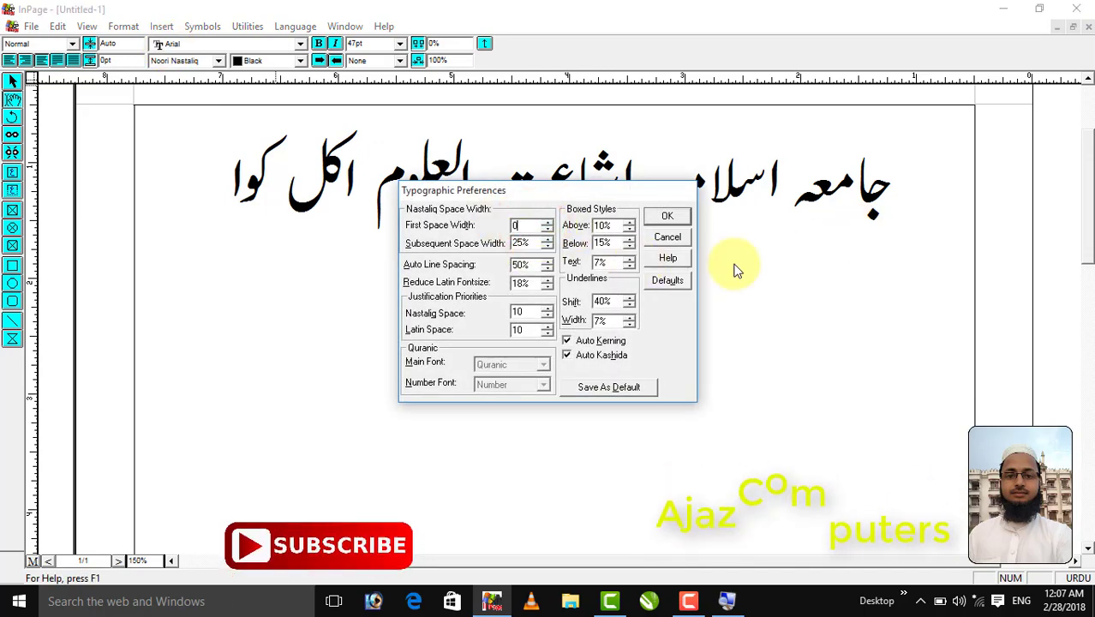
click(666, 216)
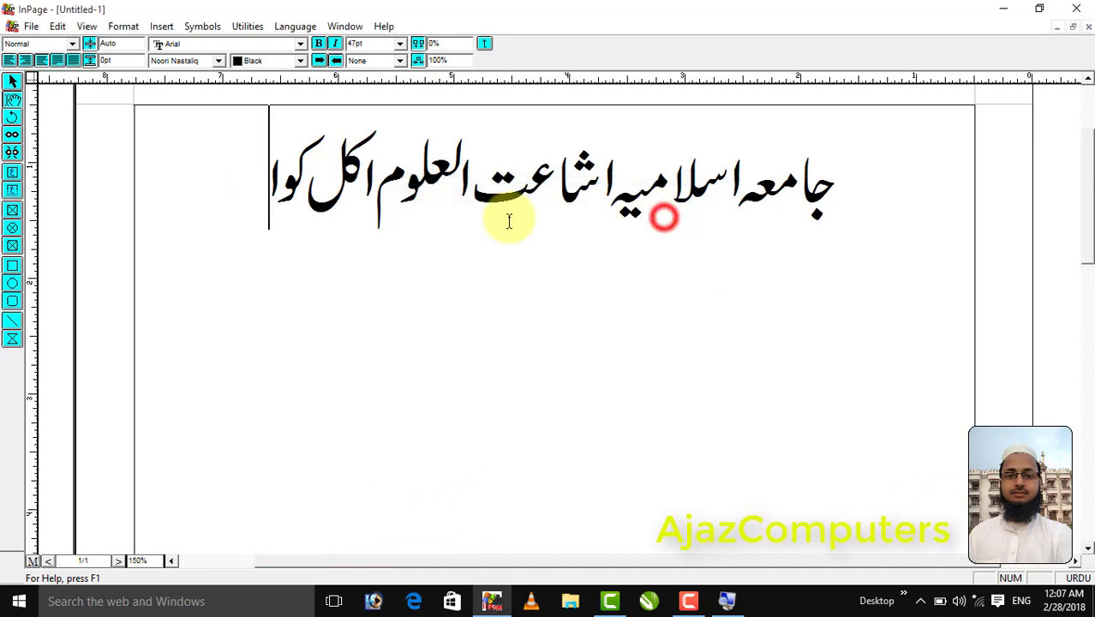
click(57, 27)
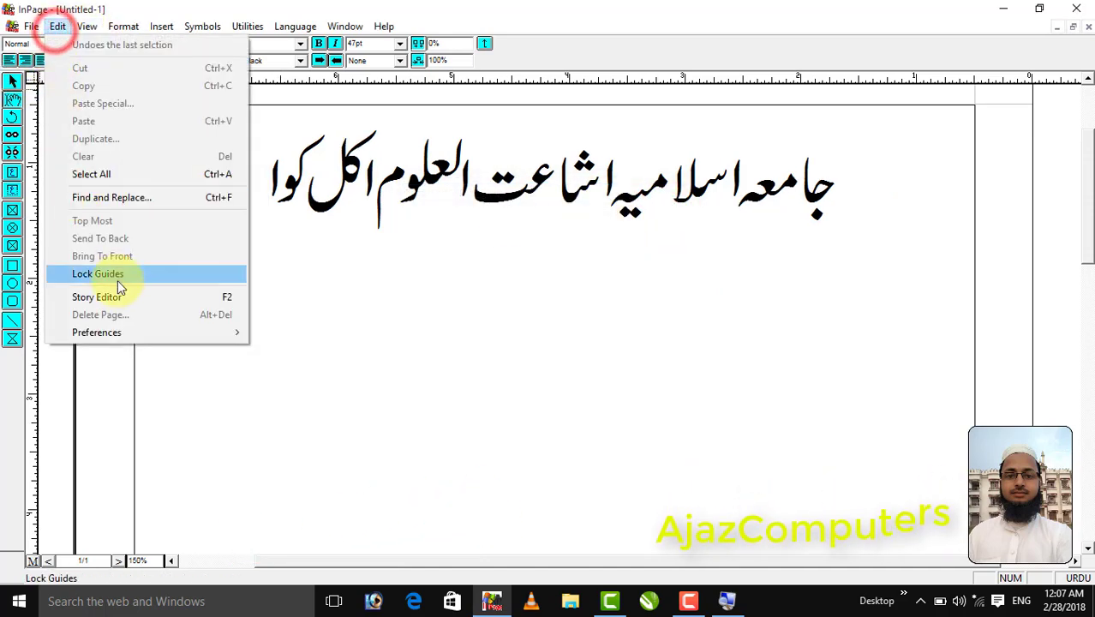
mouse_move(195, 332)
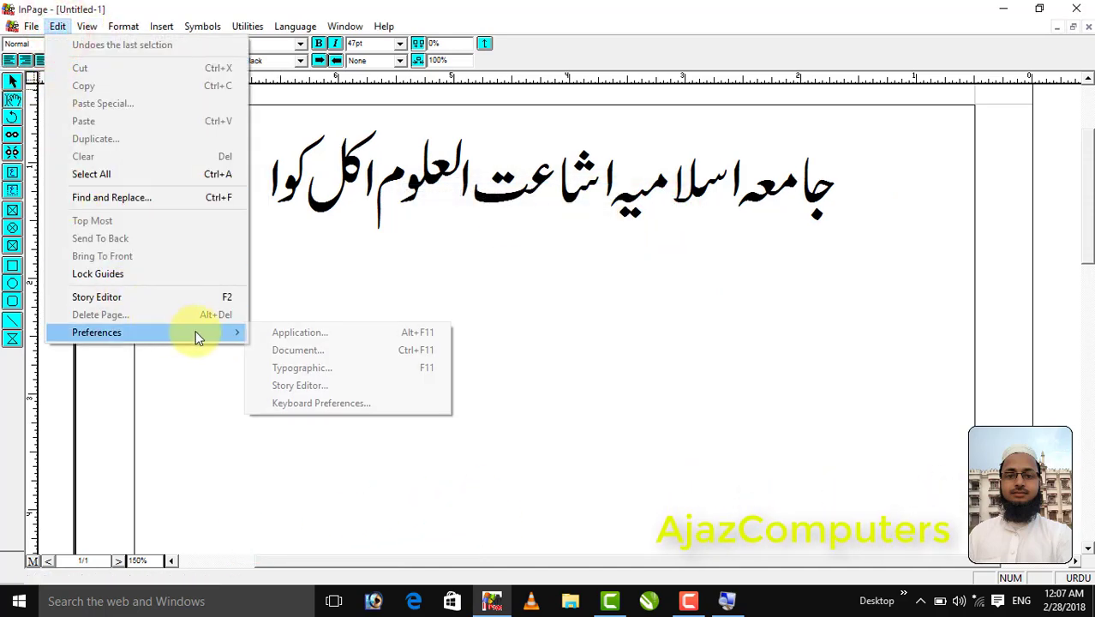
click(322, 388)
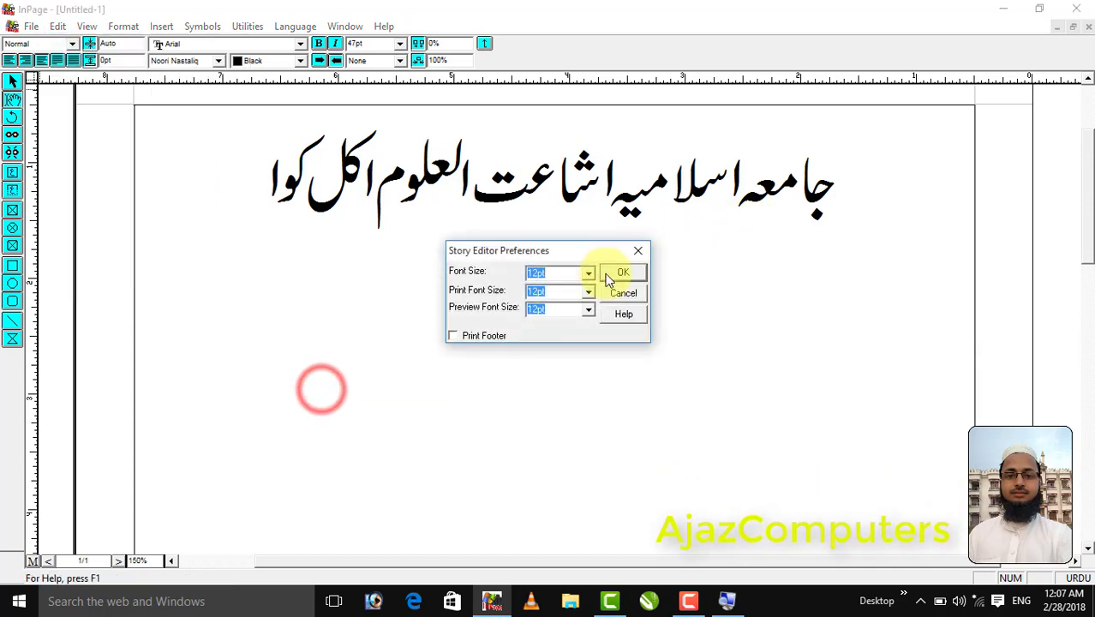
click(632, 250)
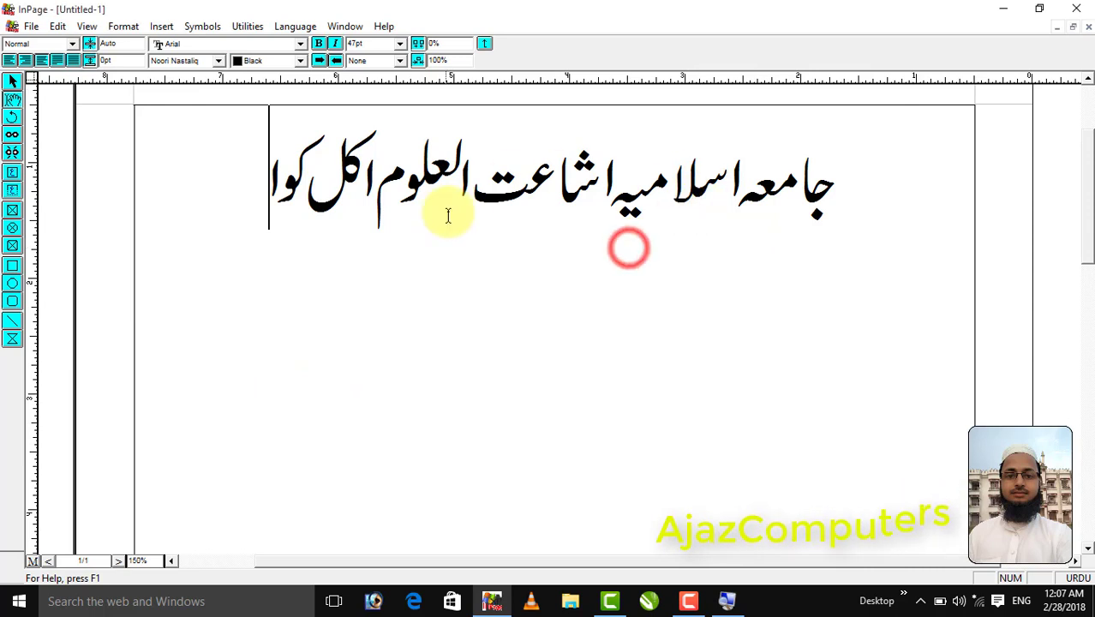
Open Edit > Preferences > Keyboard Preferences, nudge the dialog up-right, and expand the Keyboard list
click(57, 26)
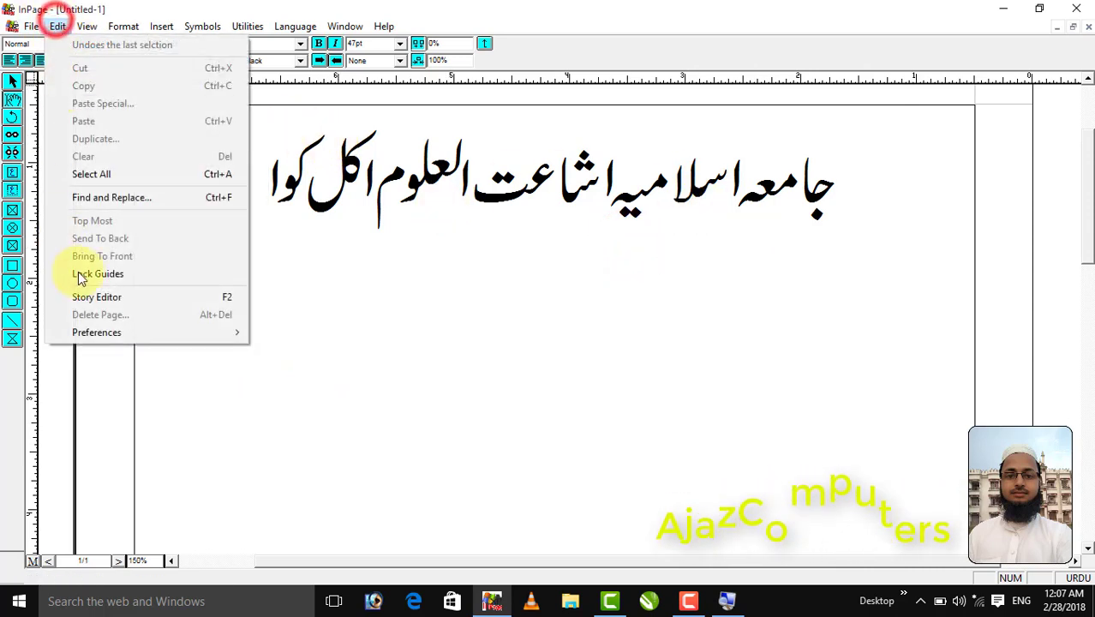
mouse_move(164, 334)
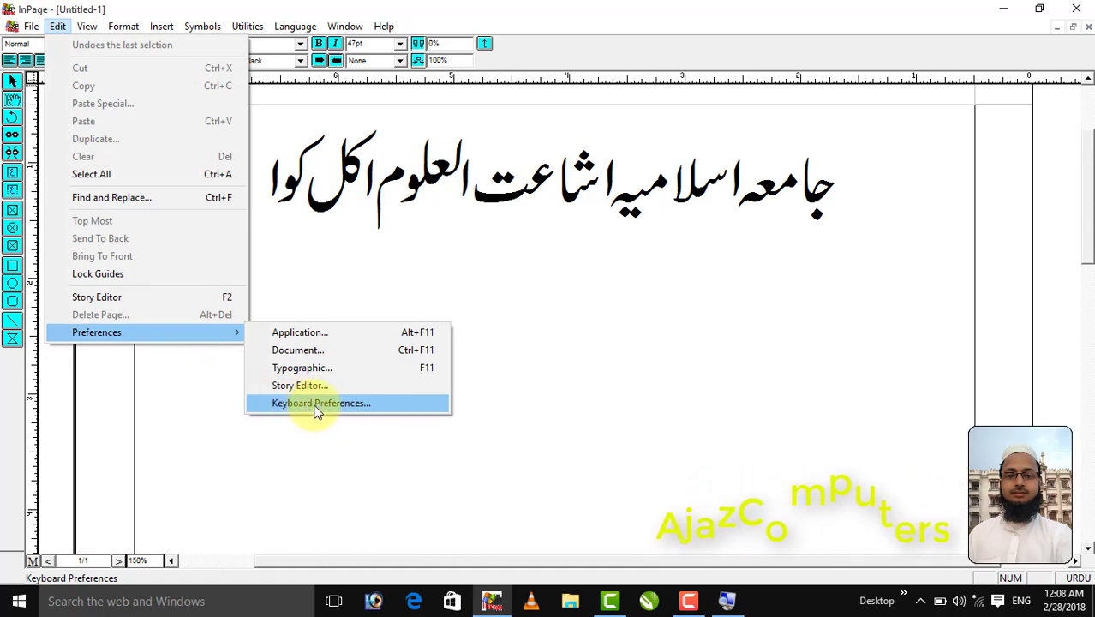
click(316, 408)
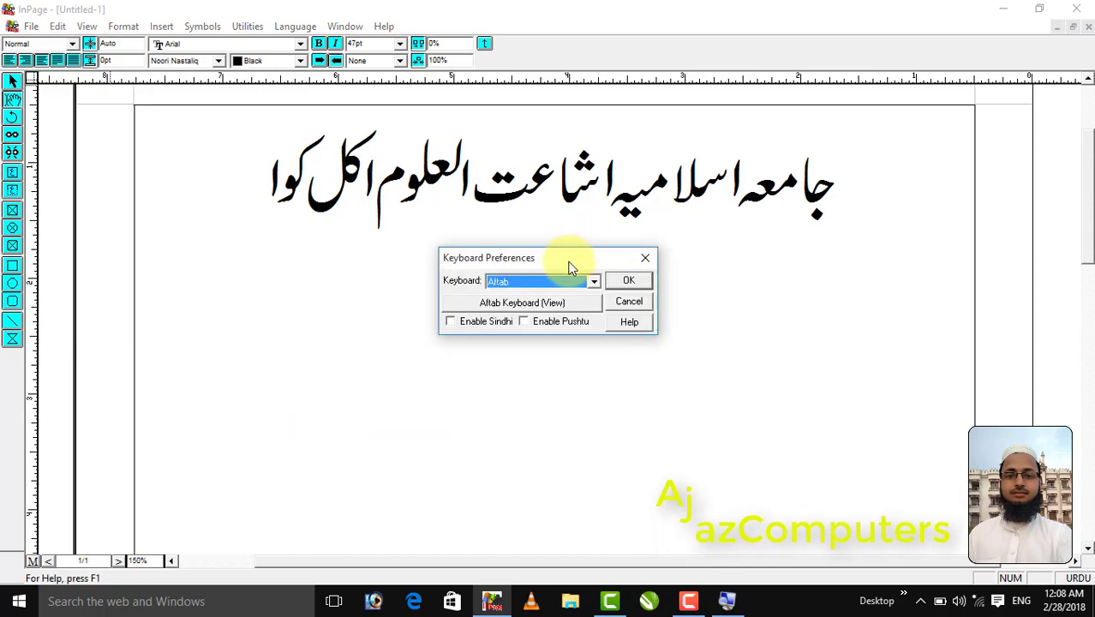
drag(569, 262, 579, 235)
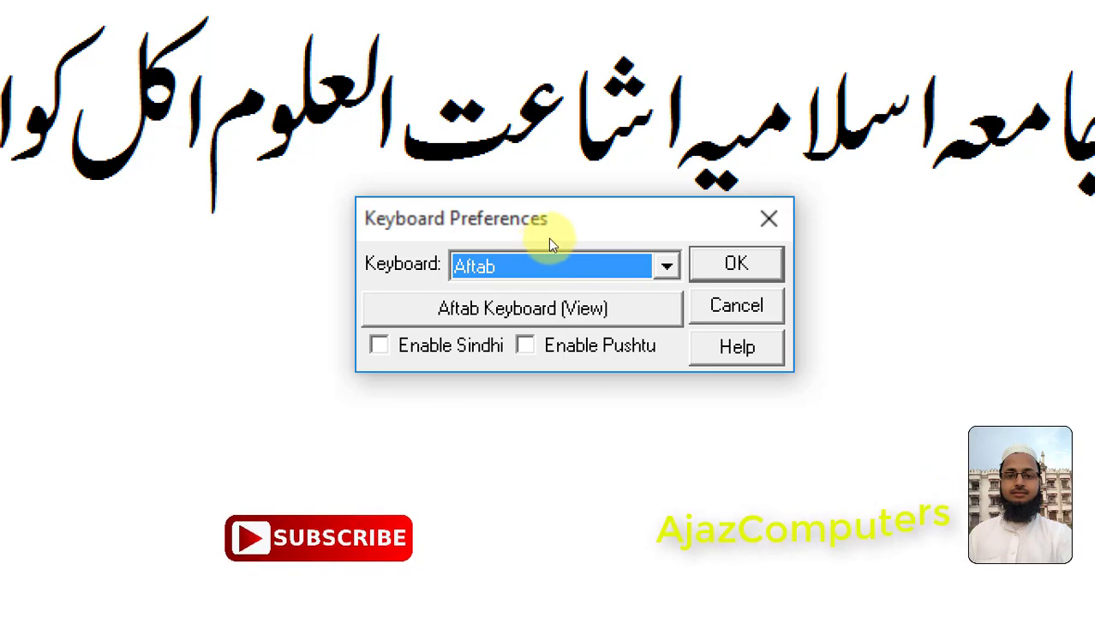
click(604, 259)
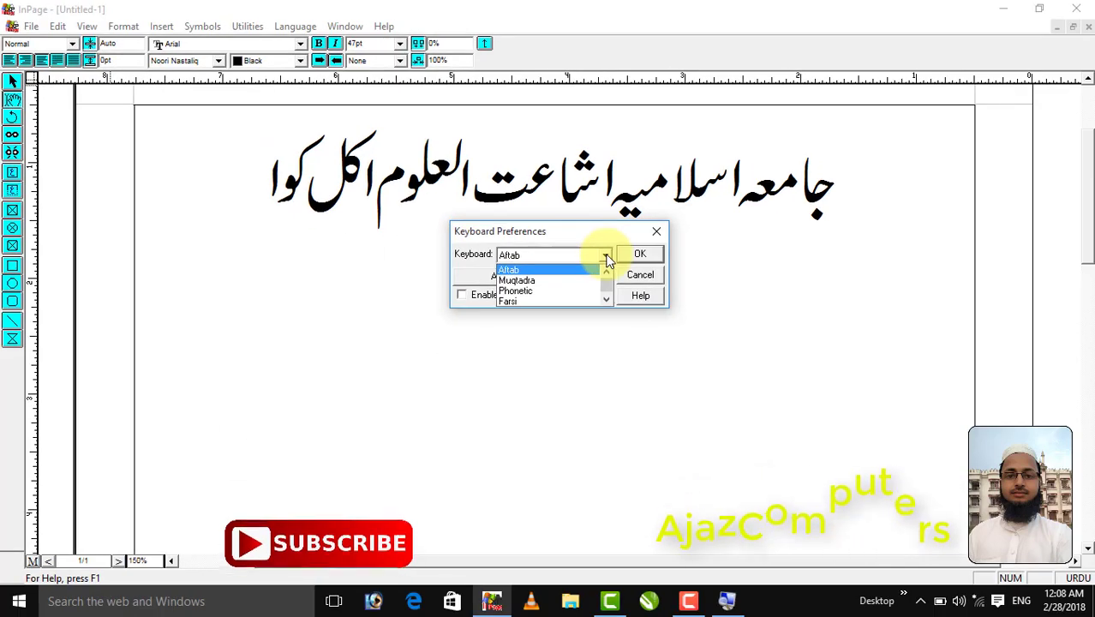
Browse the keyboard layout list, keep Aftab selected, and confirm with OK
click(669, 271)
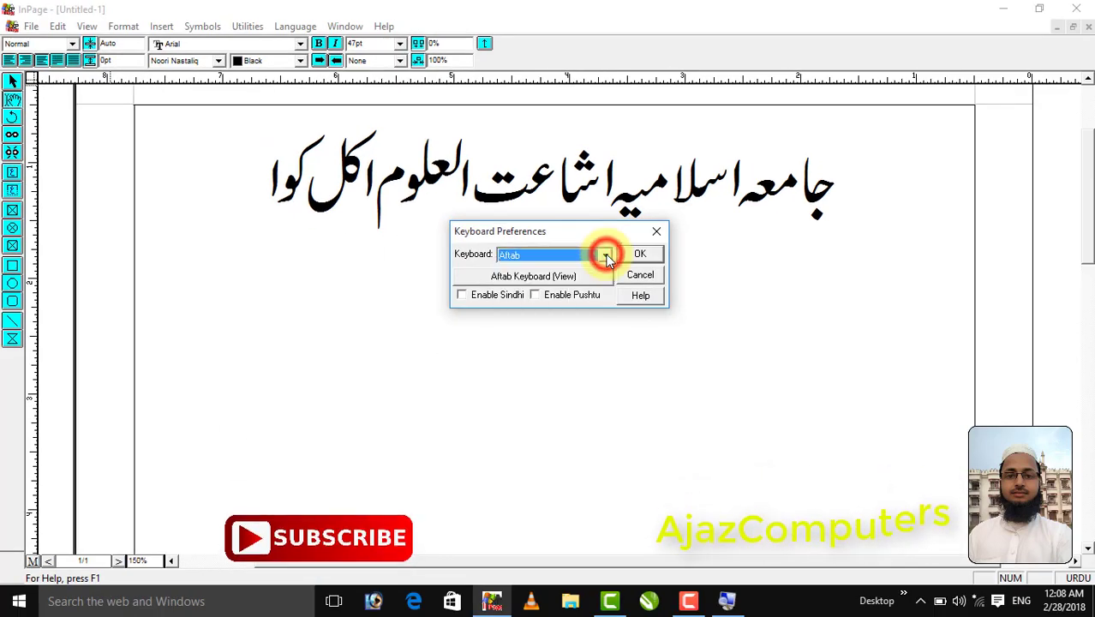
click(605, 256)
scroll(564, 282, down, 2)
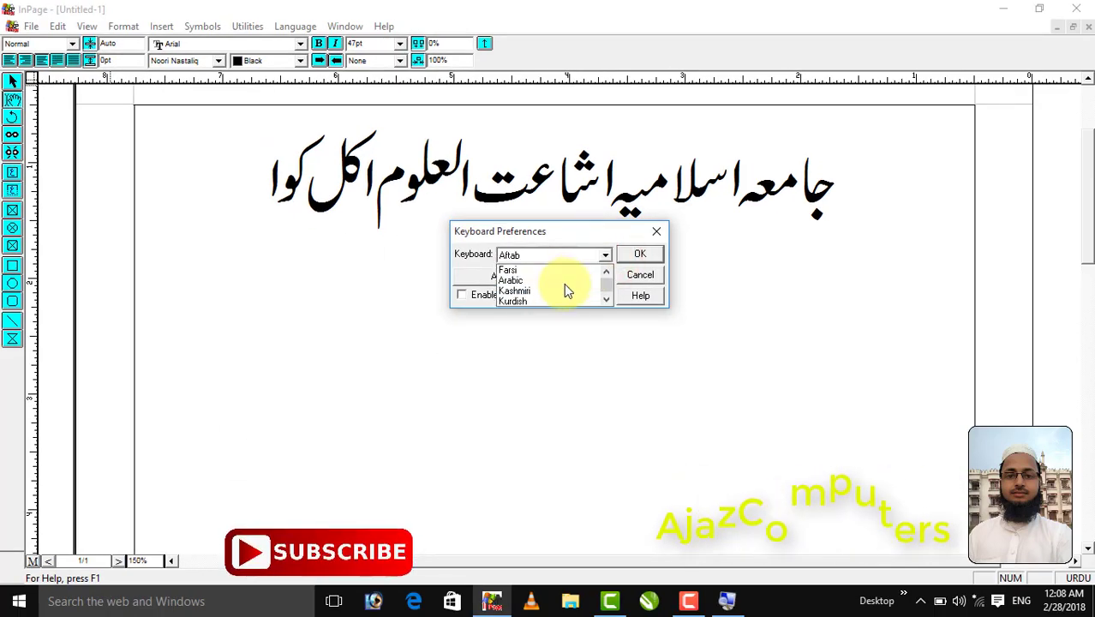
scroll(564, 283, up, 1)
scroll(564, 283, down, 3)
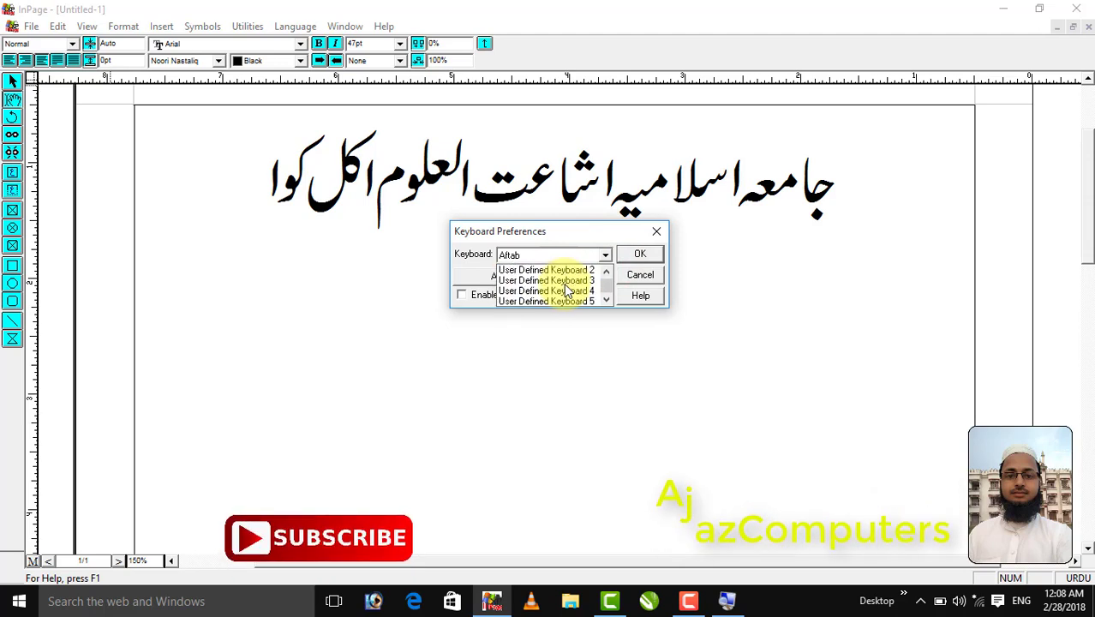
scroll(564, 283, up, 4)
scroll(565, 285, up, 1)
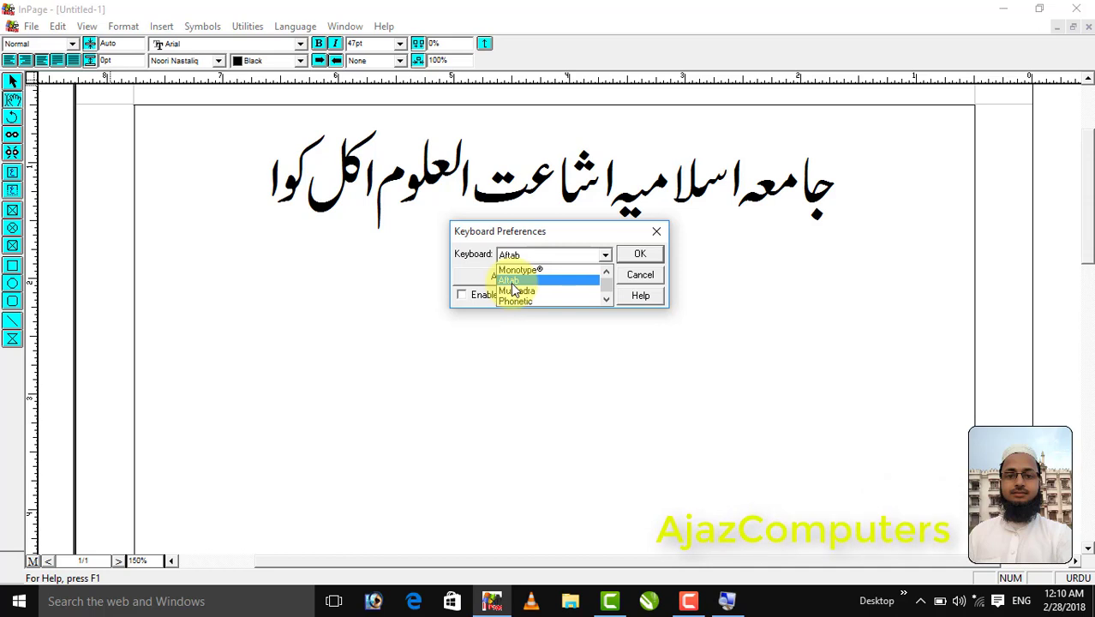
click(652, 254)
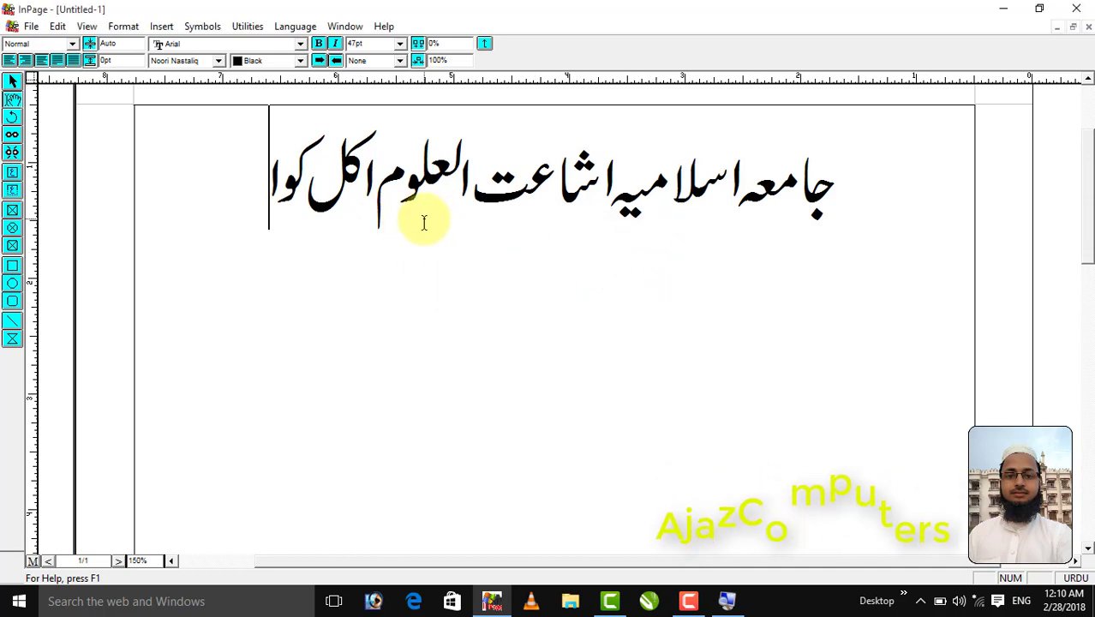
Minimize InPage, launch Microsoft Word 2010 from the desktop, and return to InPage
click(1001, 9)
double_click(209, 364)
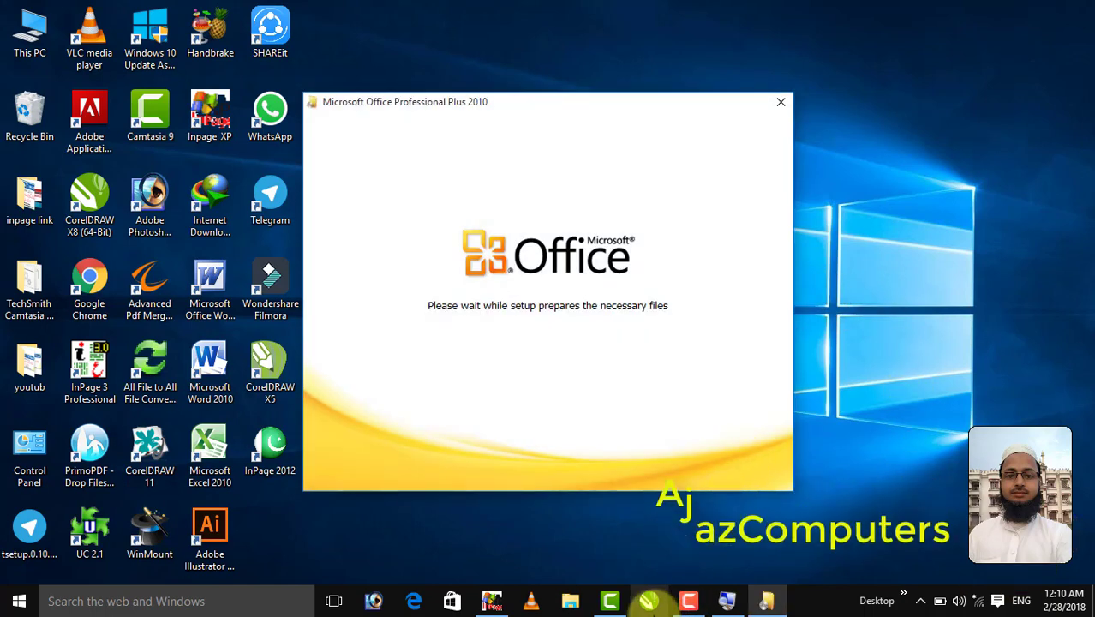
click(491, 601)
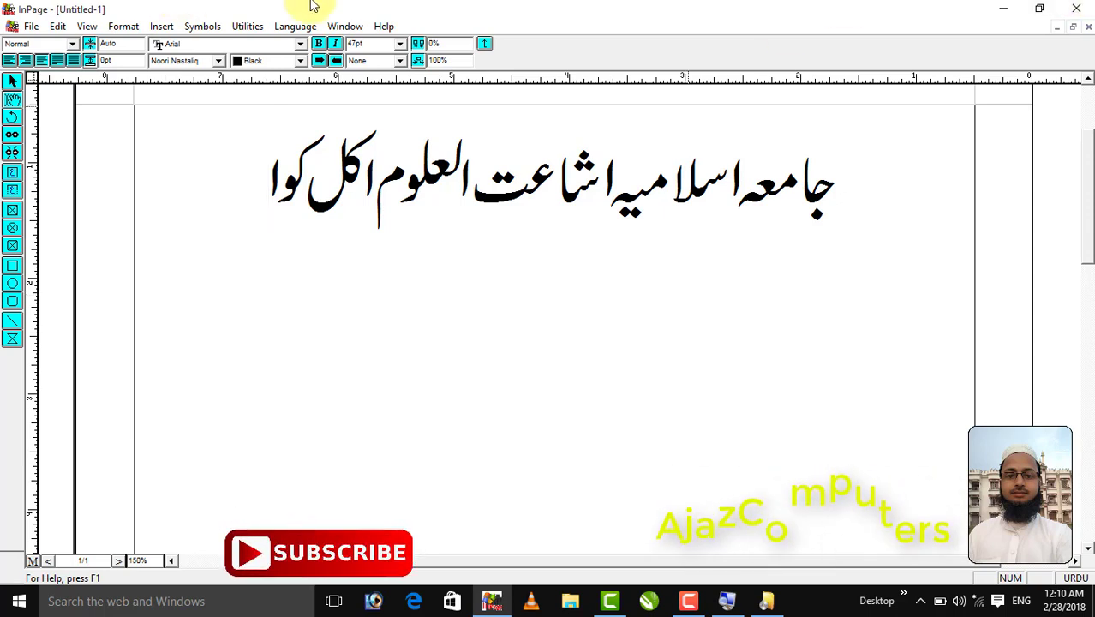
Reopen Edit > Preferences > Keyboard Preferences and check Aftab is the selected keyboard
click(60, 27)
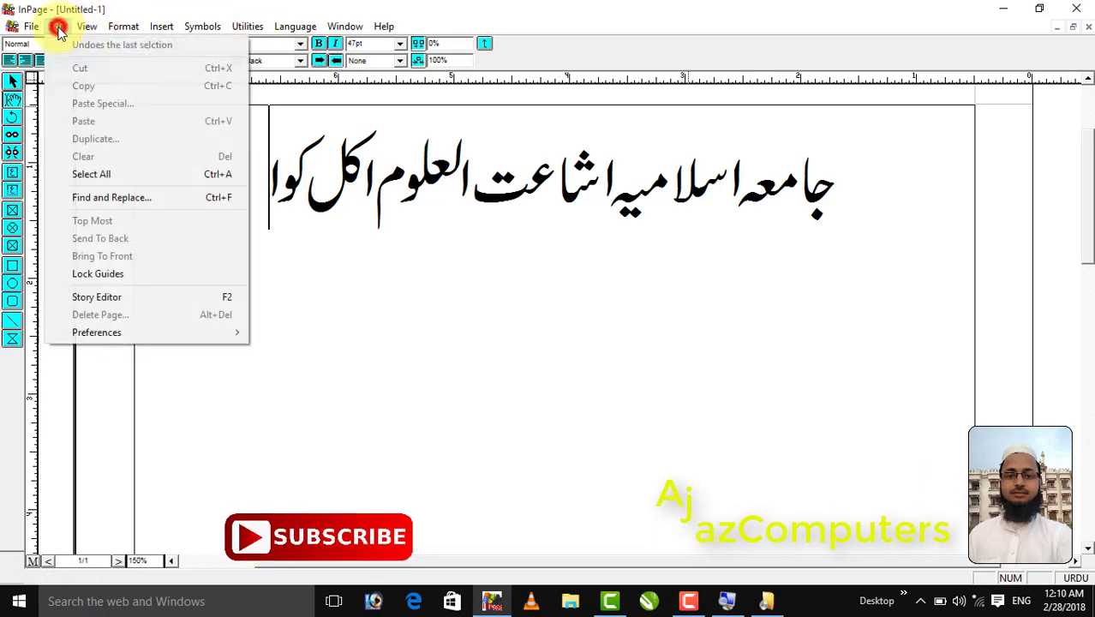
mouse_move(143, 331)
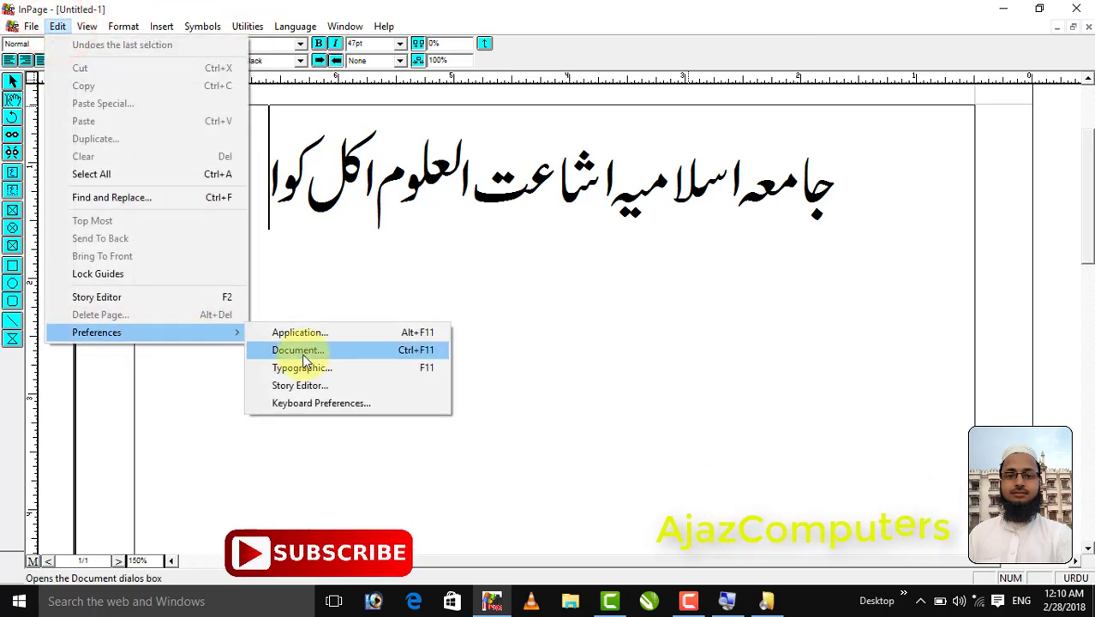
click(304, 403)
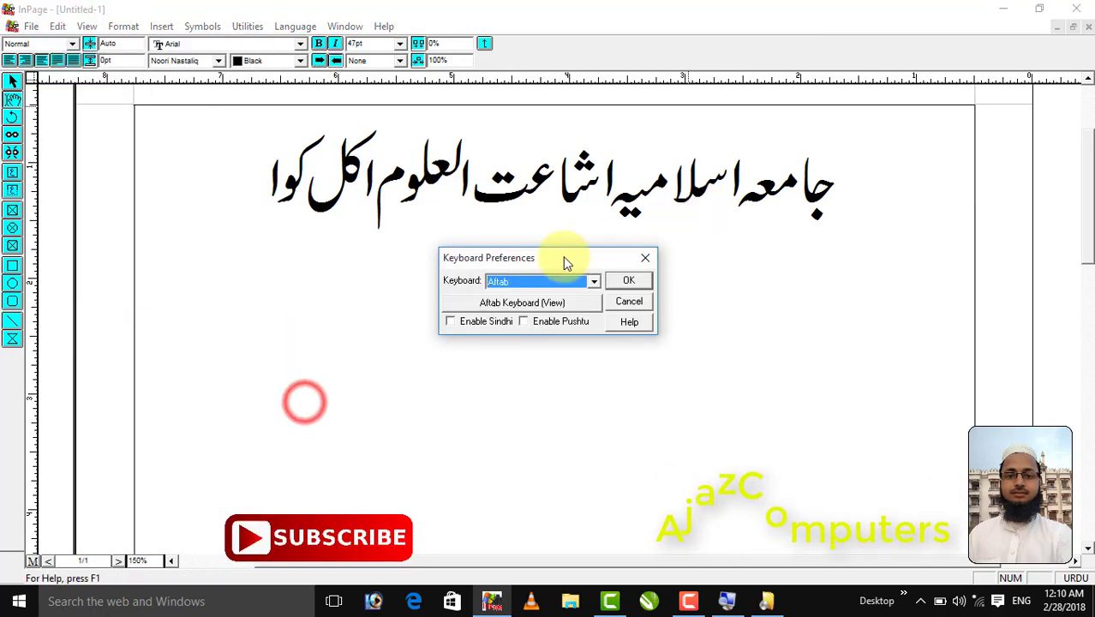
click(509, 302)
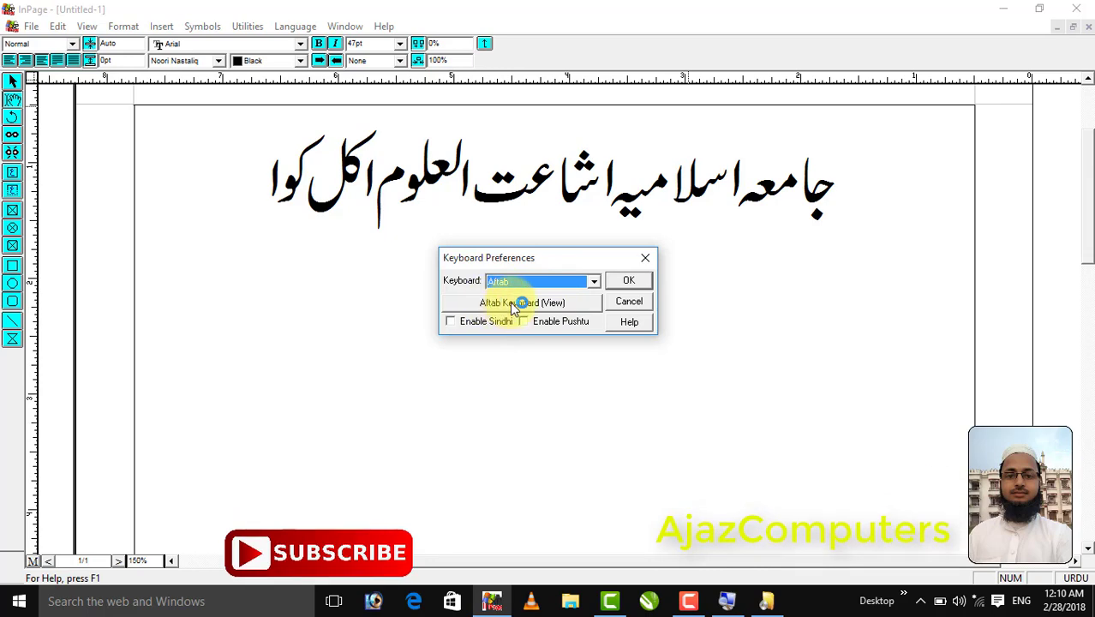
View the Aftab keyboard chart, open its Print dialog and printer preferences, then cancel
click(543, 309)
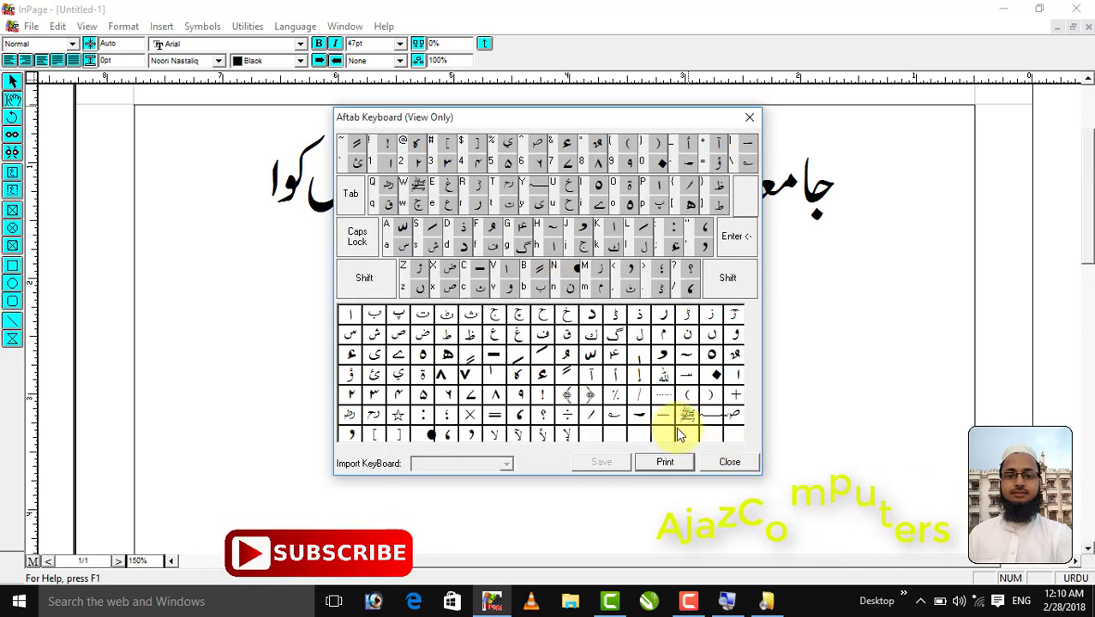
click(662, 462)
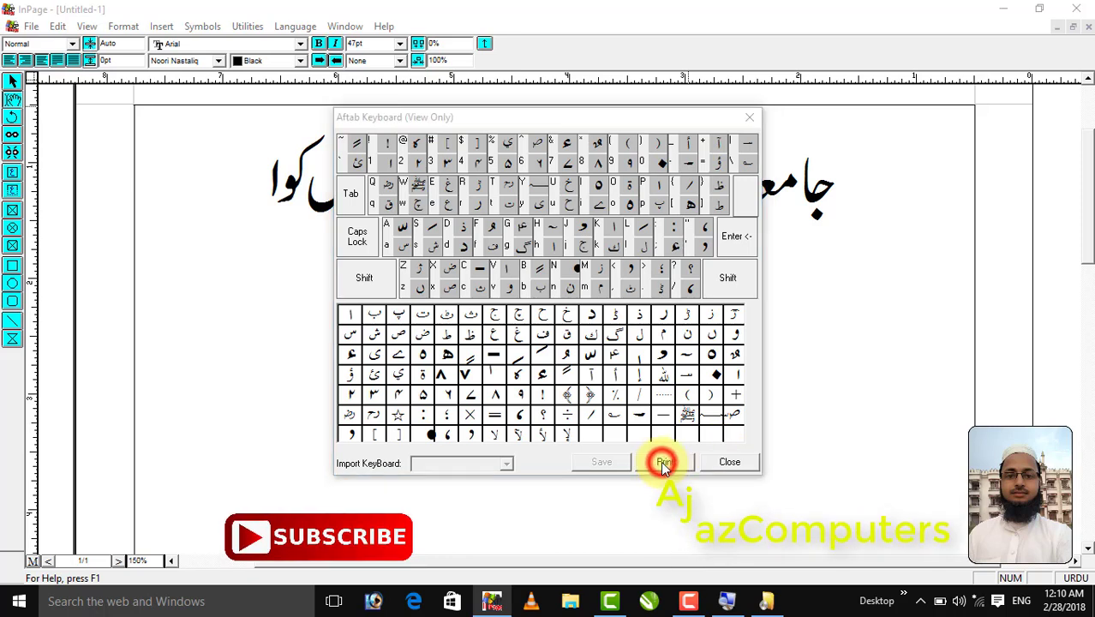
click(658, 276)
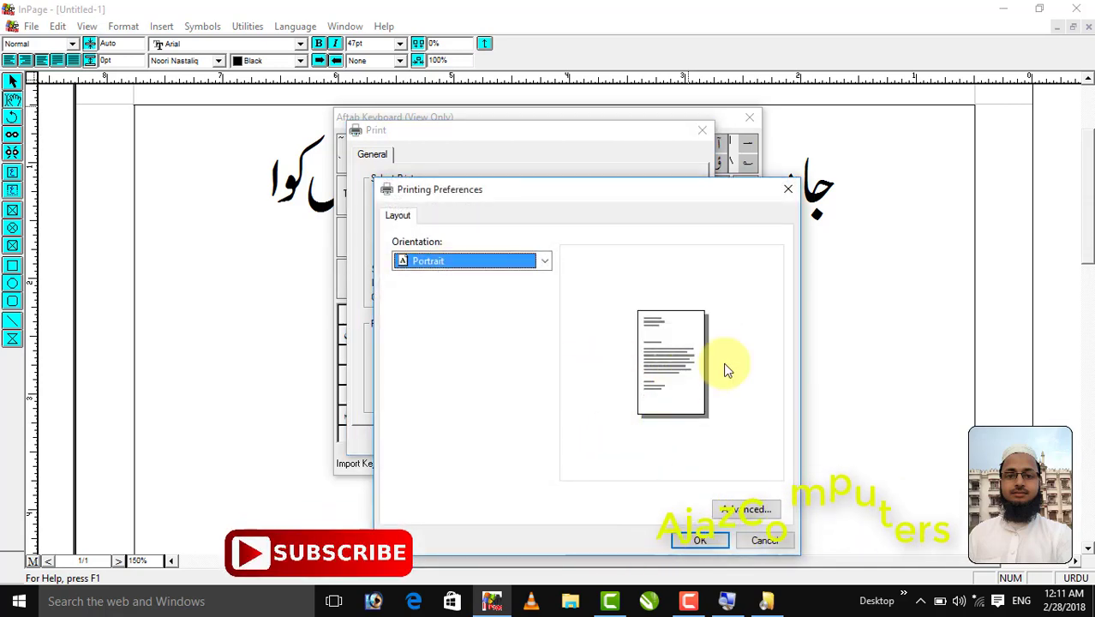
click(786, 191)
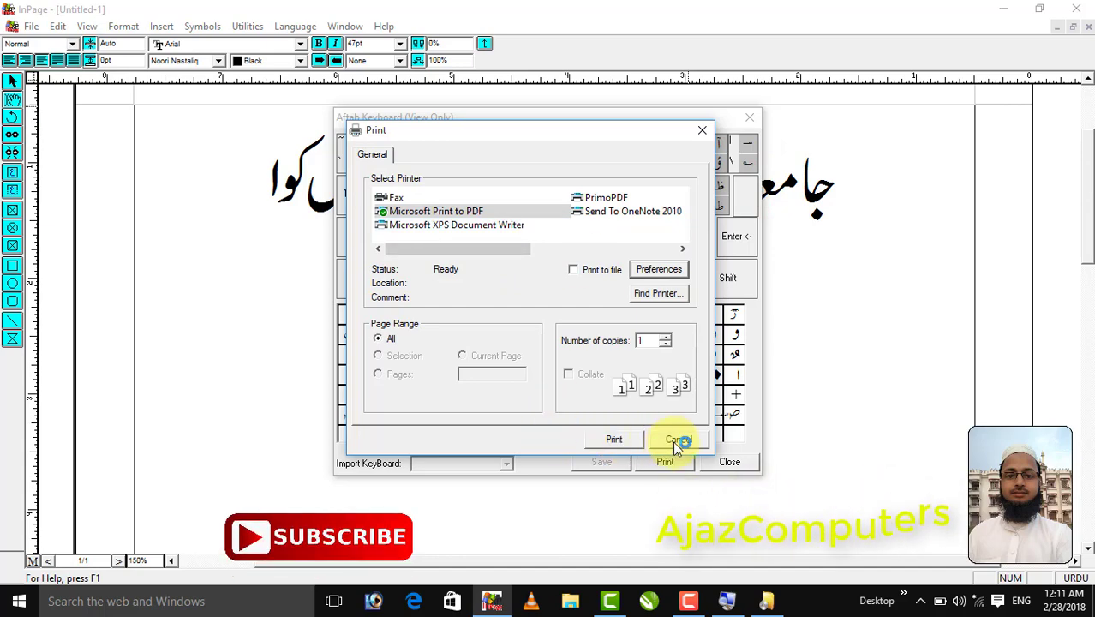
click(676, 441)
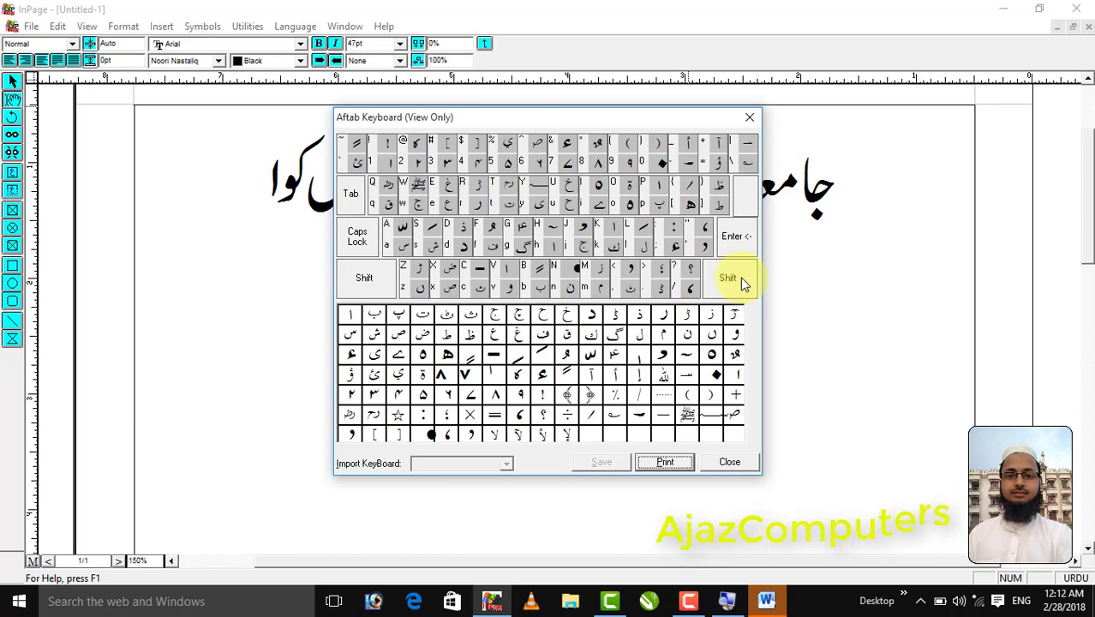
Close the Aftab Keyboard (View Only) chart window
click(750, 117)
Confirm Aftab, then type a second line with the author's name and دارالعلوم وقف دیوبند
click(629, 281)
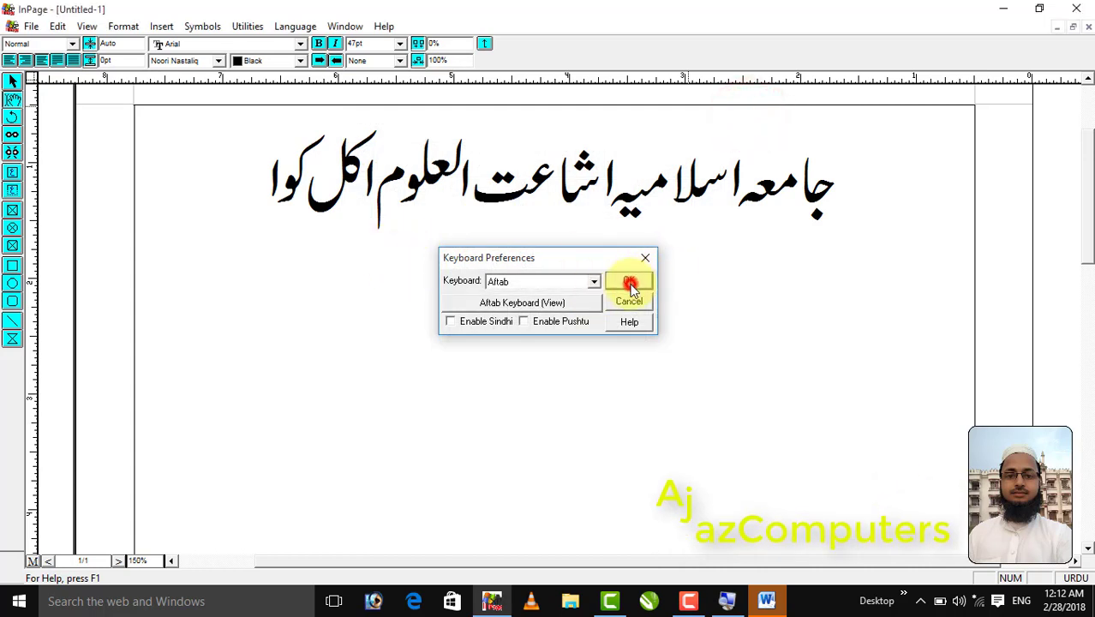
key(Return)
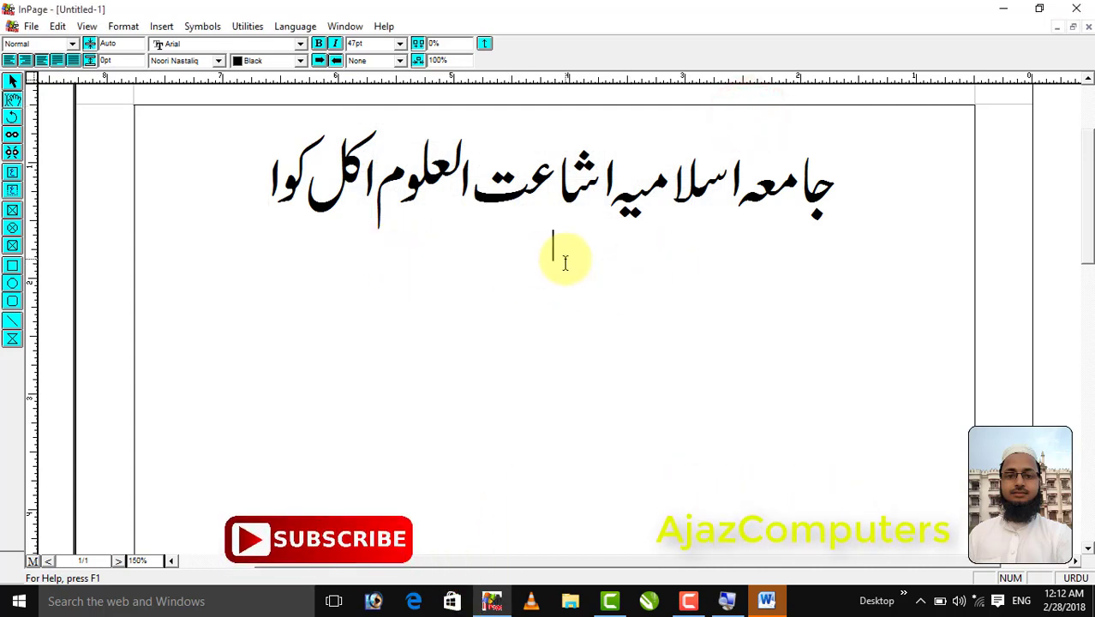
text(د)
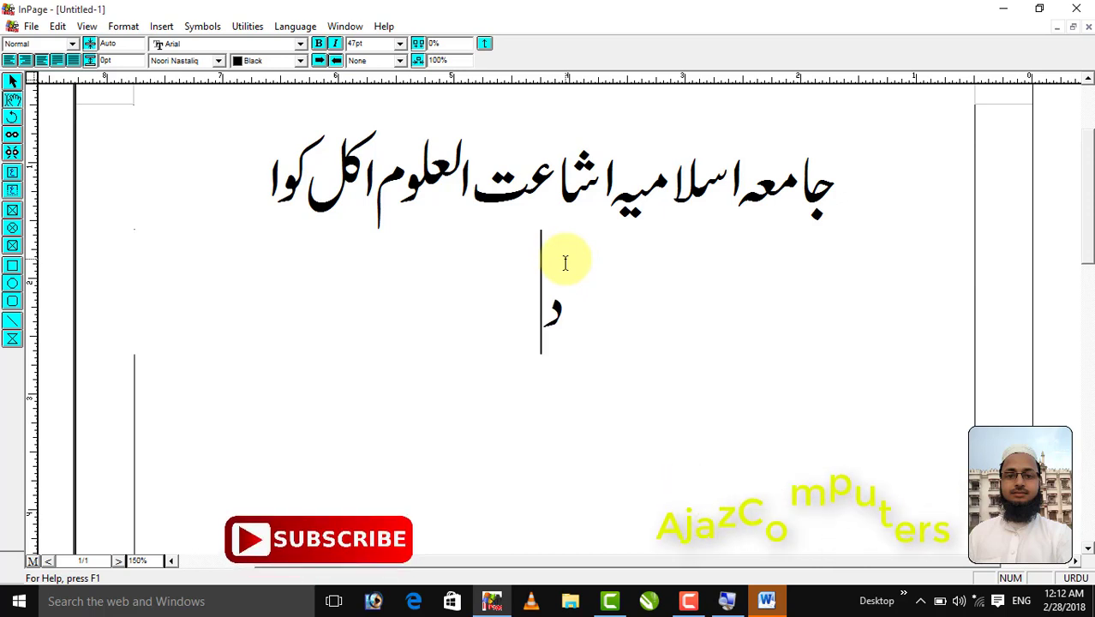
text(ذ)
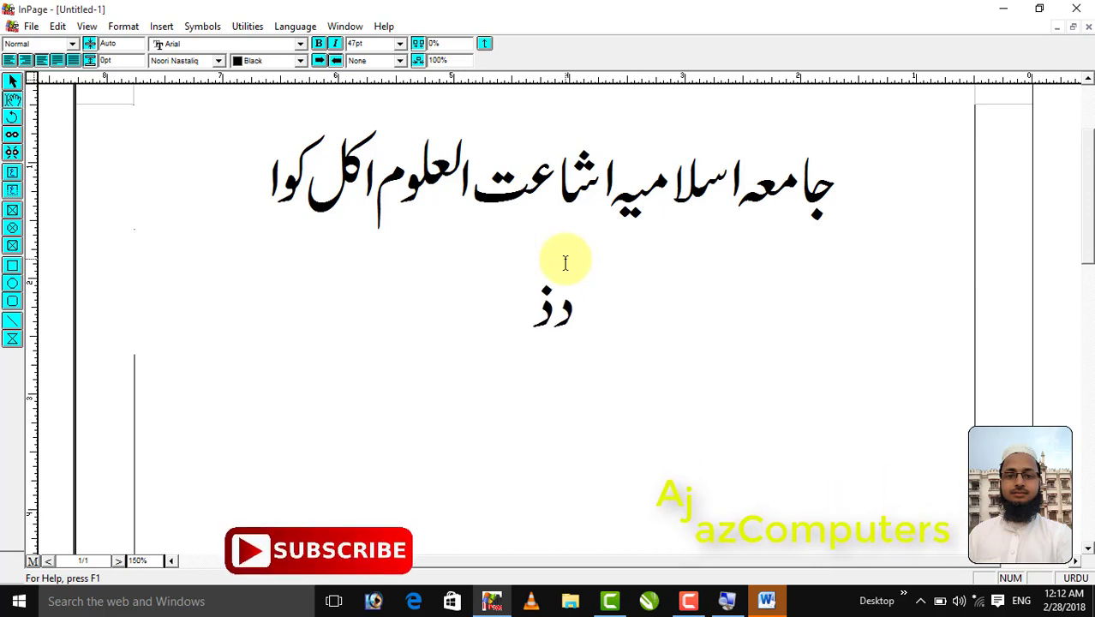
key(shift+Home)
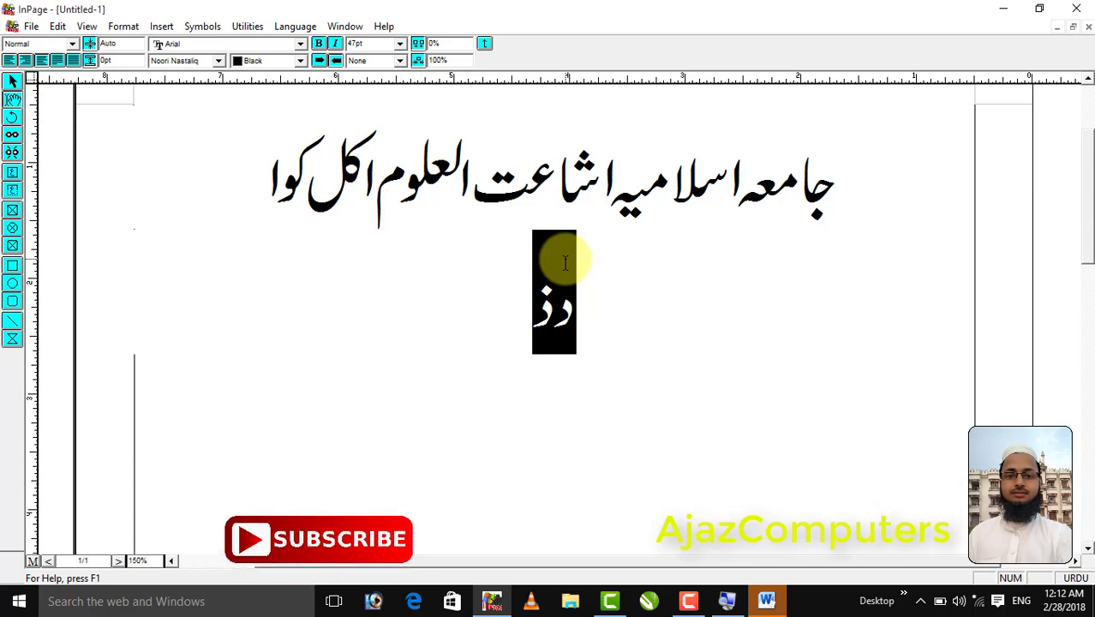
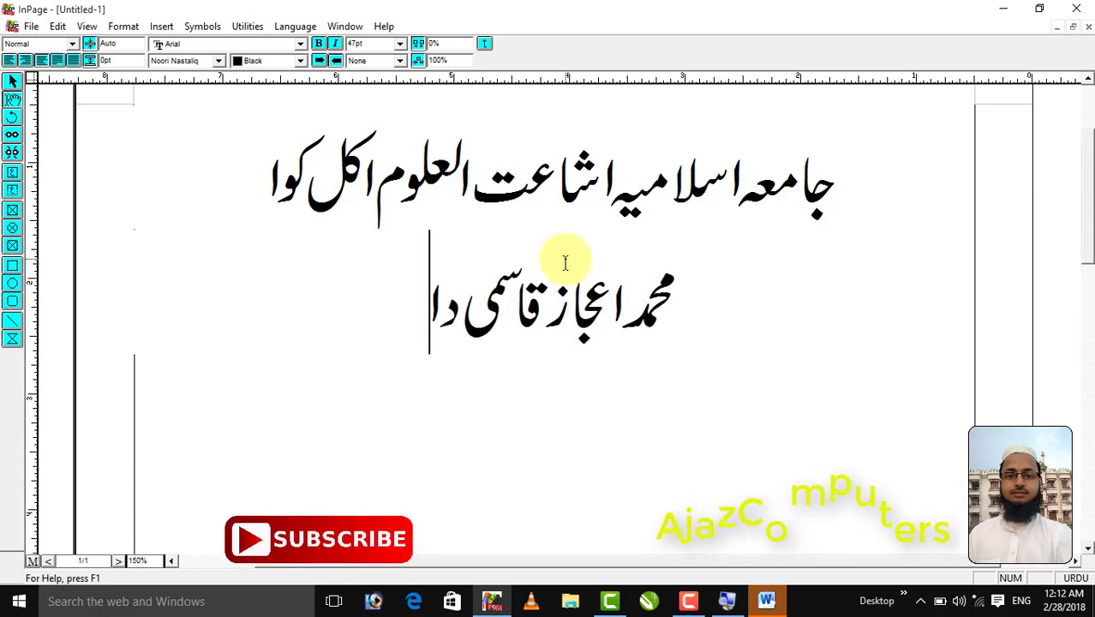
text(رالعلوم وقف دیوبند)
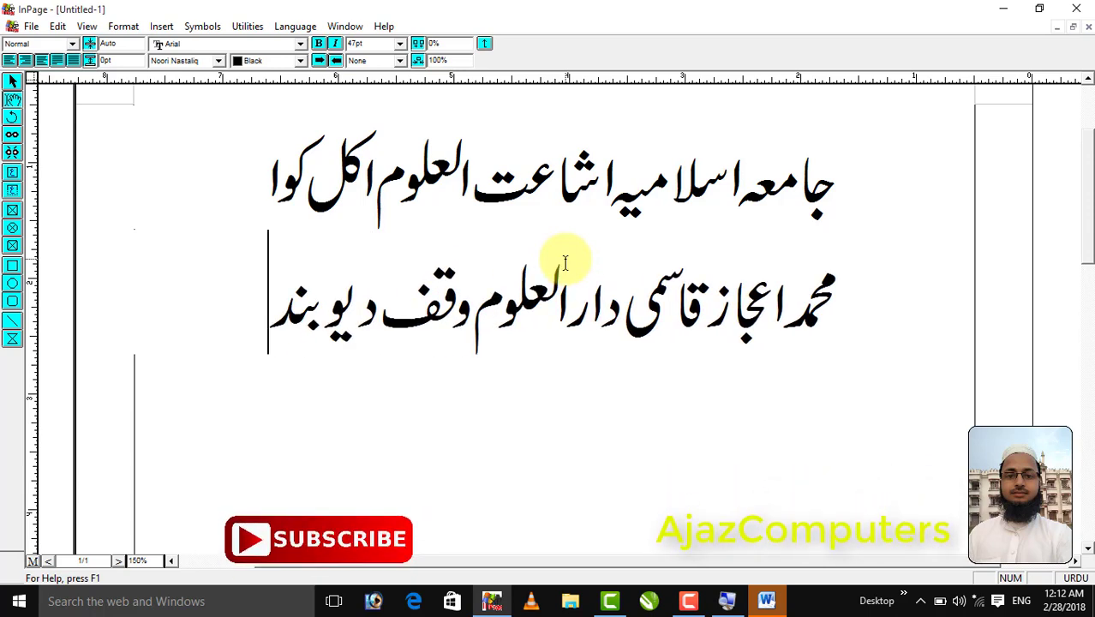
Bring Word to the front, dismiss the Office activation warning and expand the ribbon
click(765, 604)
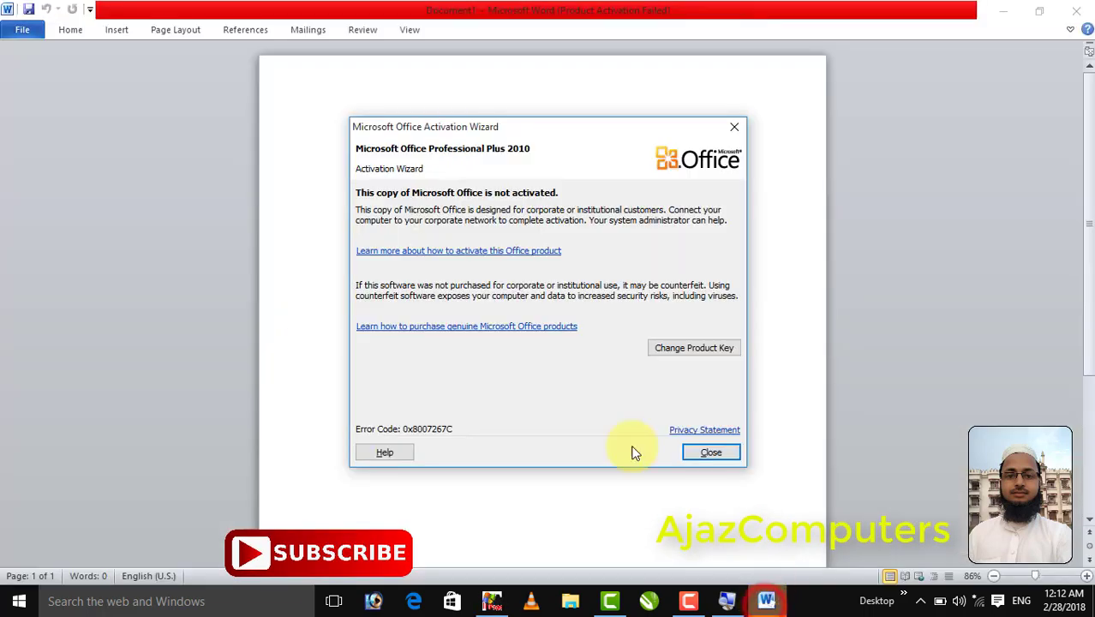
click(734, 130)
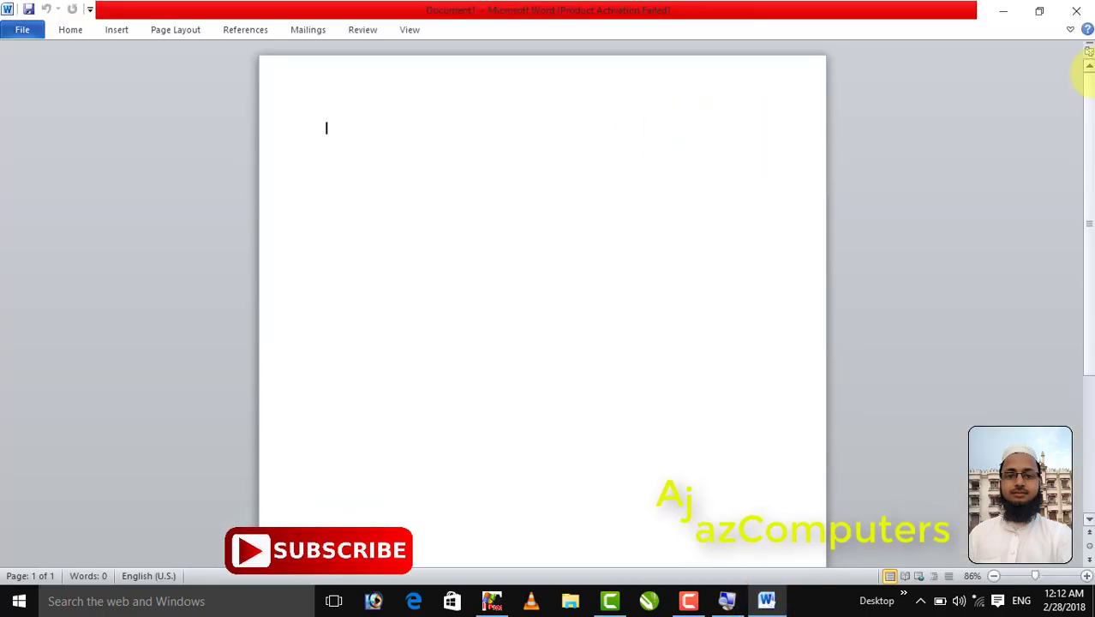
click(1071, 29)
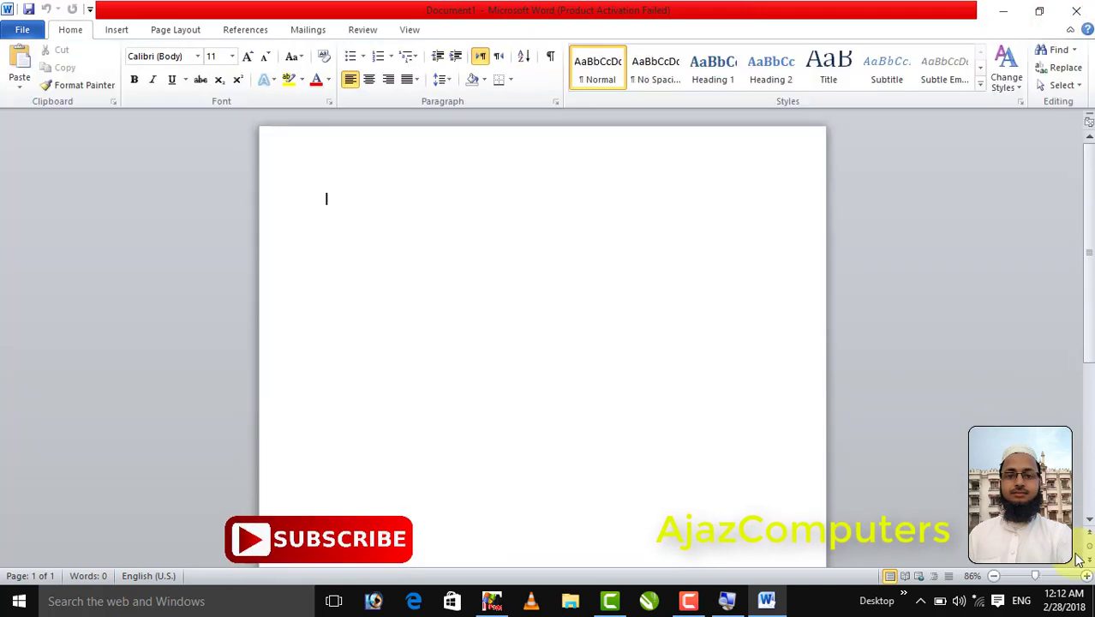
Switch the input language to Urdu, set right-to-left paragraph direction and zoom in
click(1021, 601)
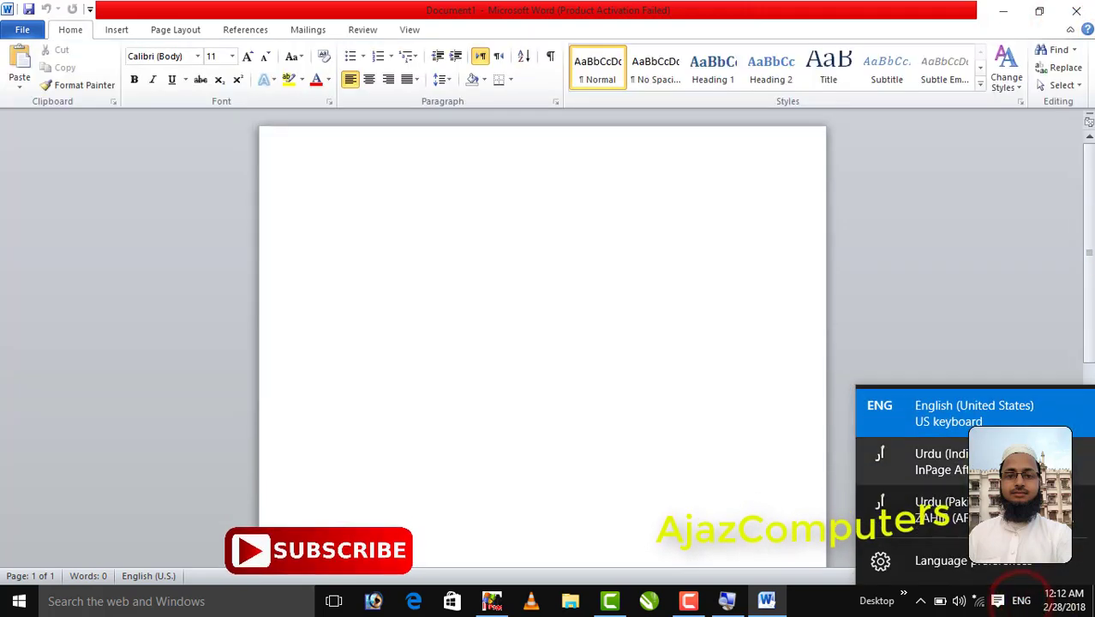
click(957, 504)
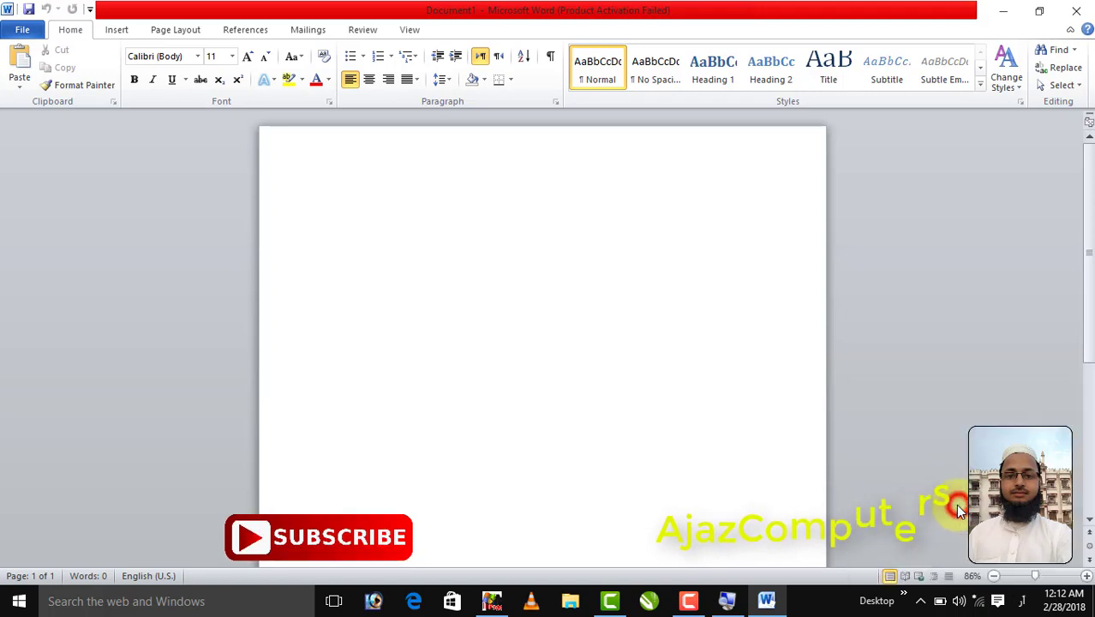
click(500, 56)
ctrl+scroll(695, 187, up, 5)
ctrl+scroll(696, 190, up, 1)
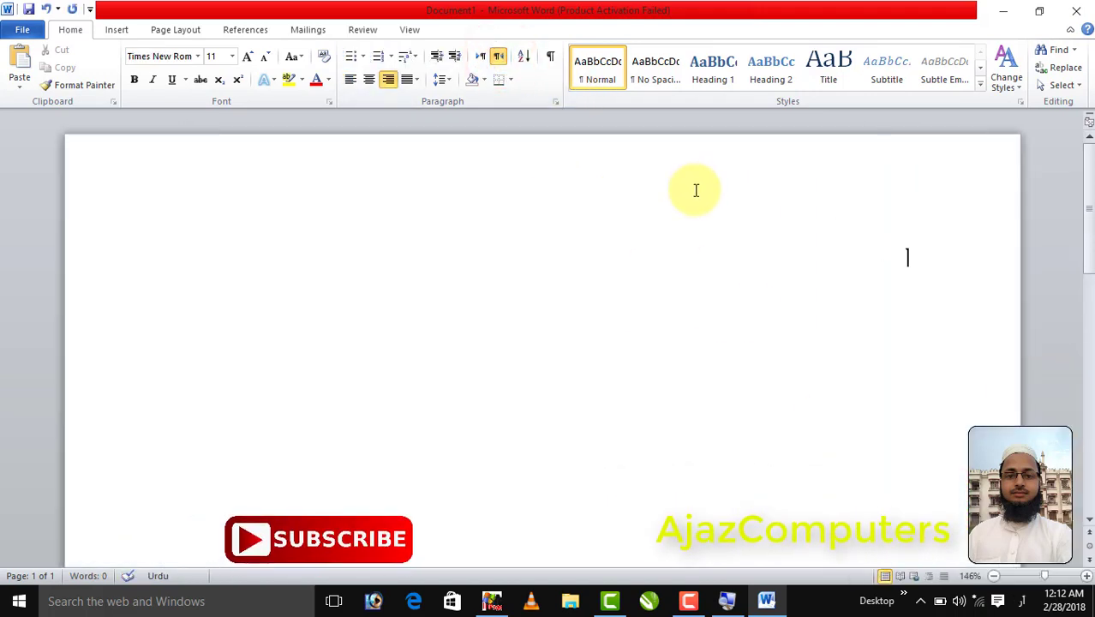